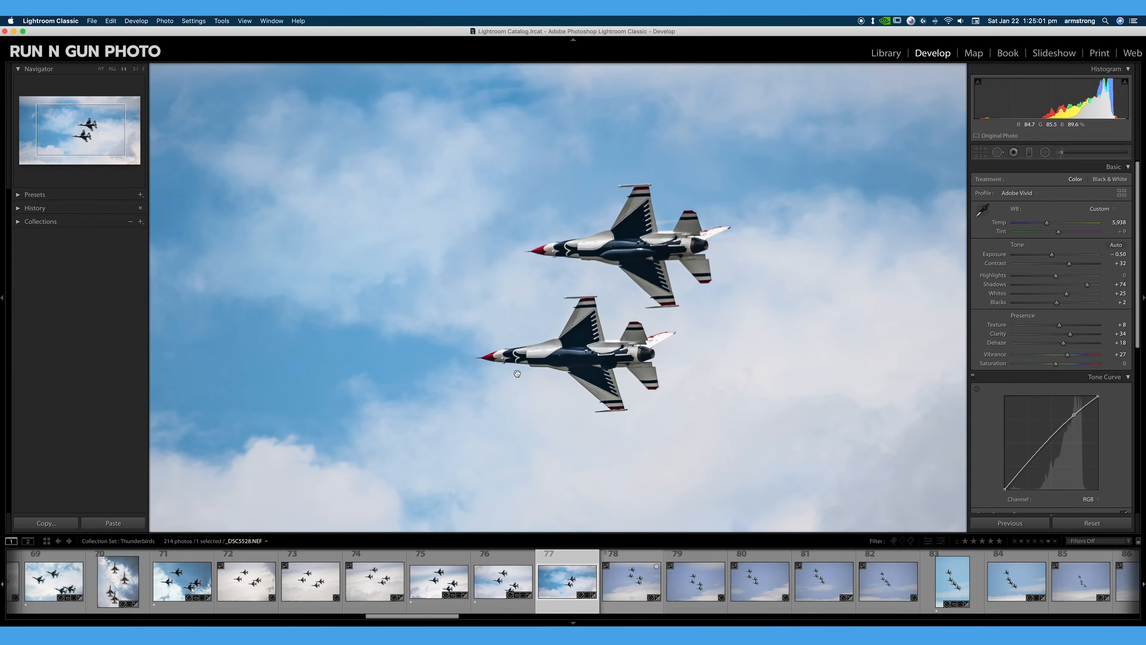
# - Refine the RGB tone curve by nudging its highlight point slightly outward and adding a second point in the shadows
pyautogui.click(658, 328)
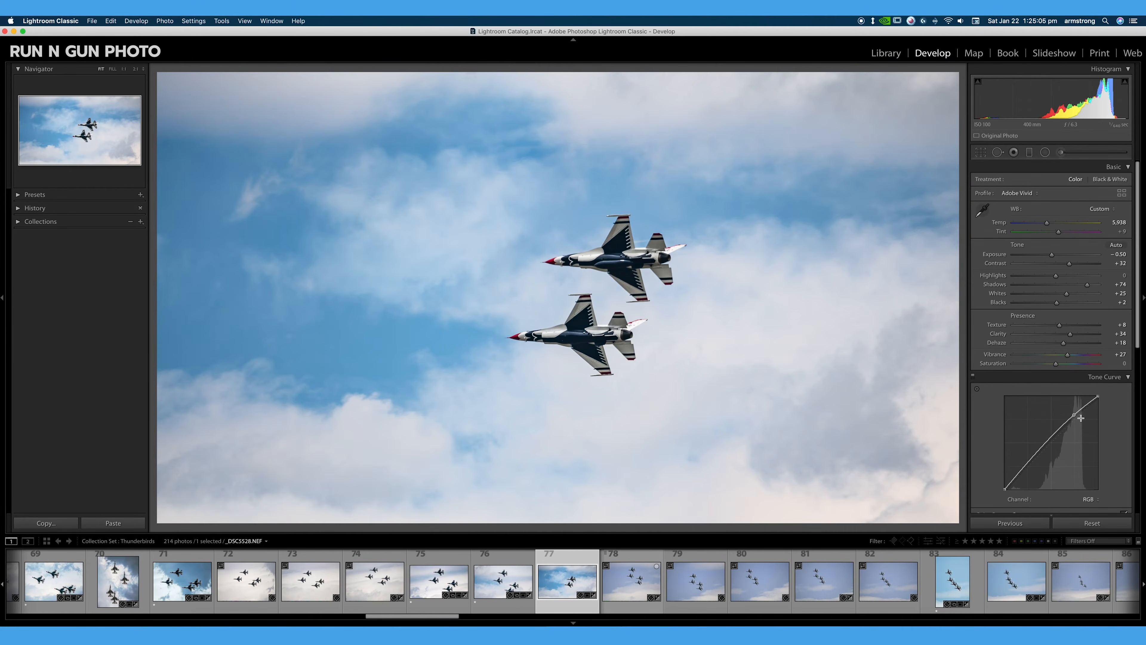
pyautogui.moveTo(1074, 414); pyautogui.dragTo(1078, 414)
pyautogui.moveTo(1036, 458); pyautogui.dragTo(1032, 460)
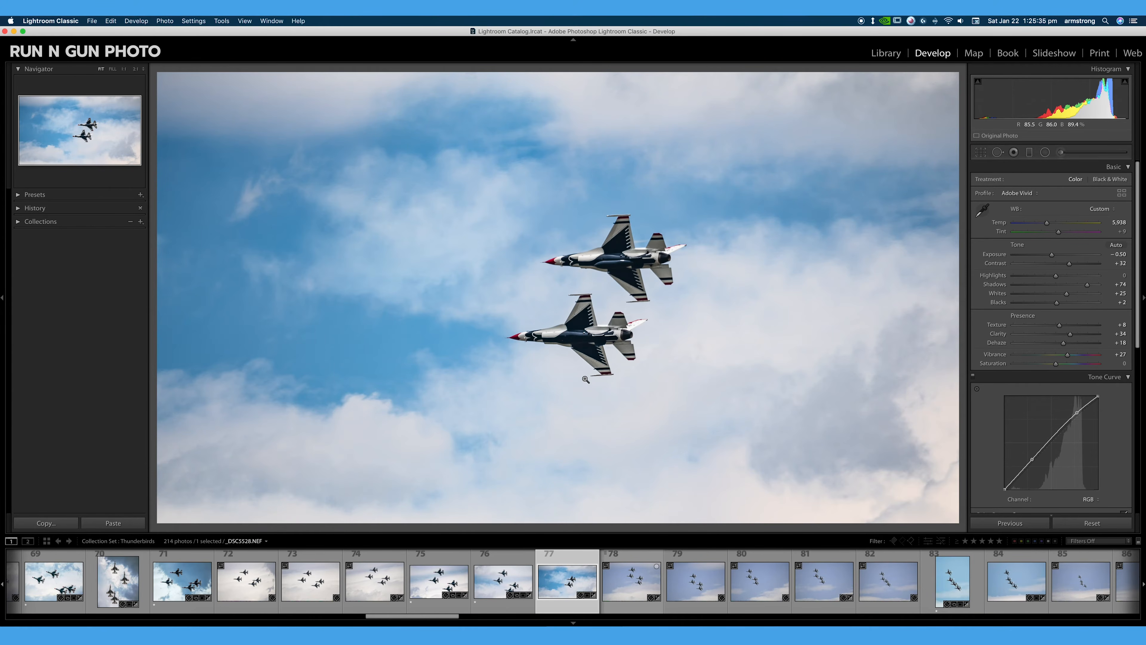
# - Inspect the existing heal spot in the upper-left sky and compare the photo with spot removal off and on
pyautogui.click(998, 152)
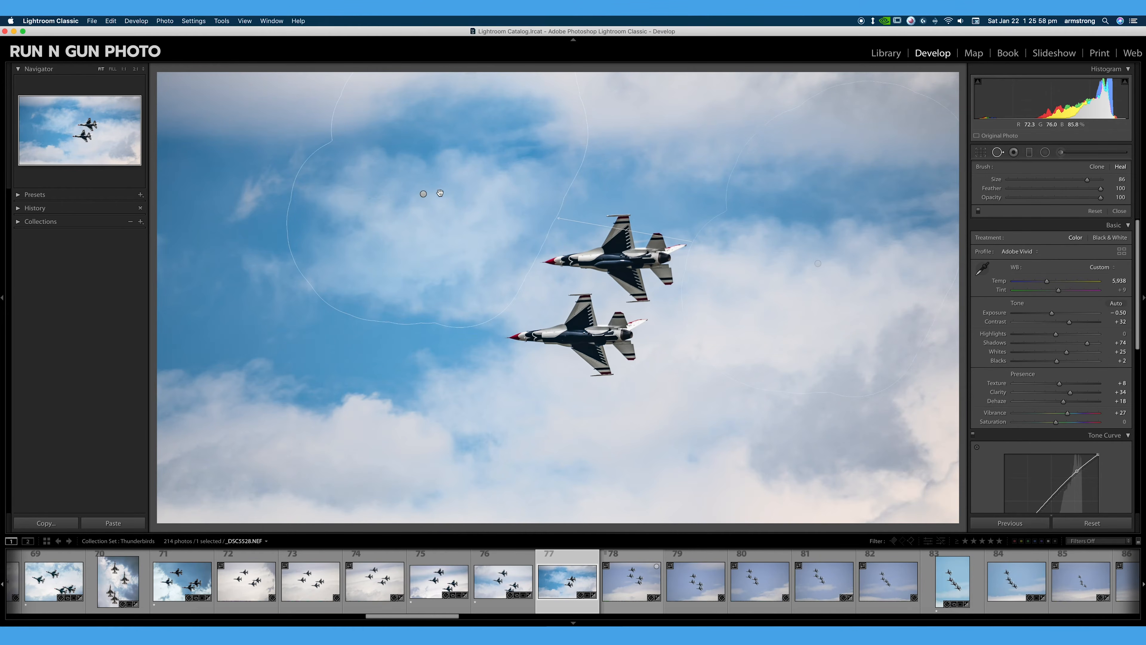
pyautogui.click(424, 193)
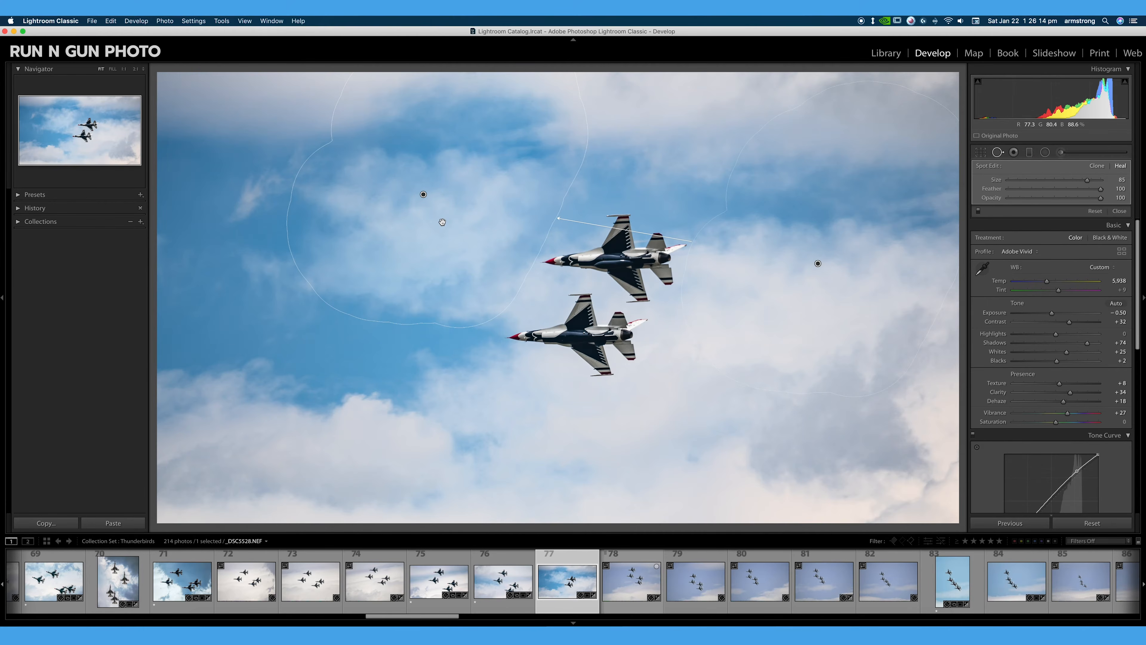
pyautogui.press('Delete')
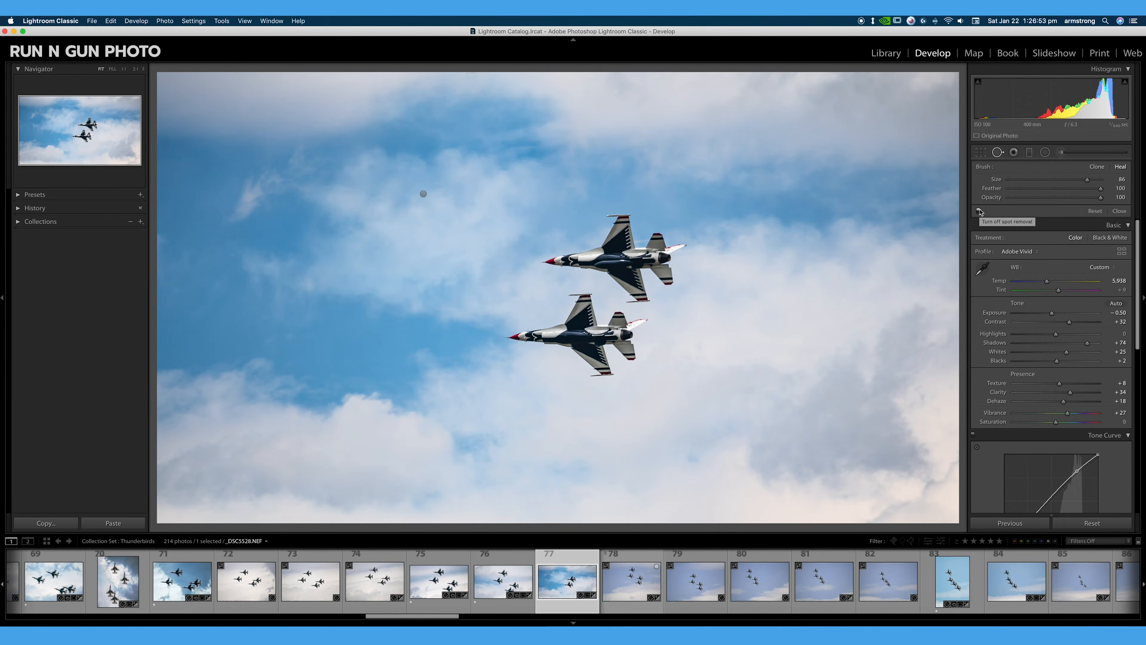
pyautogui.click(979, 211)
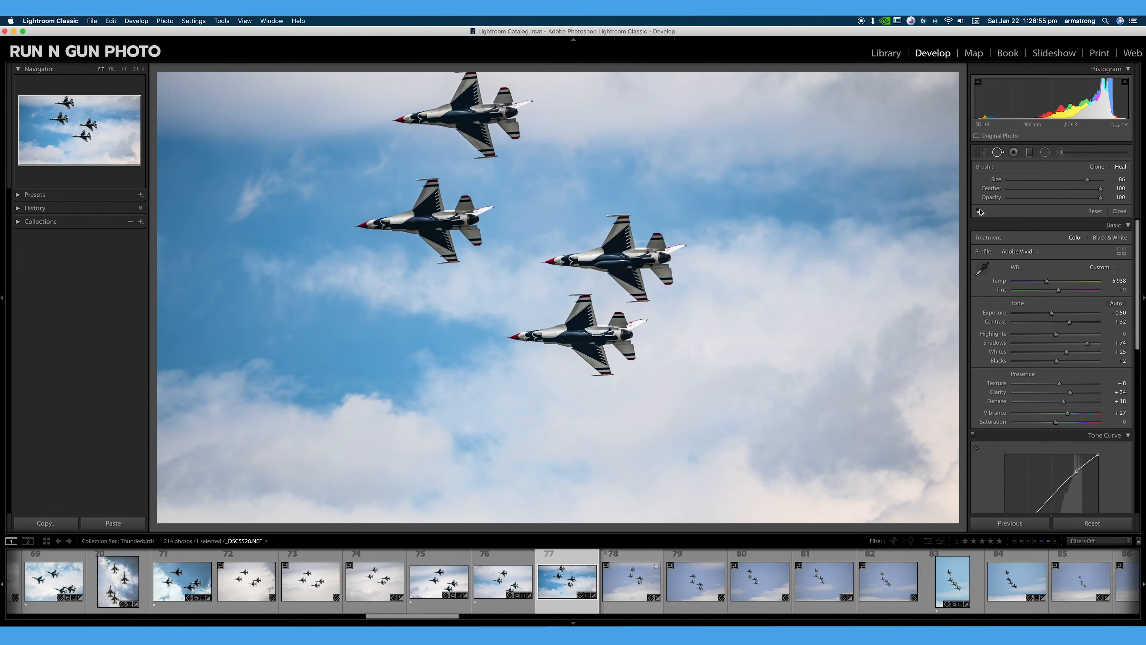
pyautogui.click(979, 211)
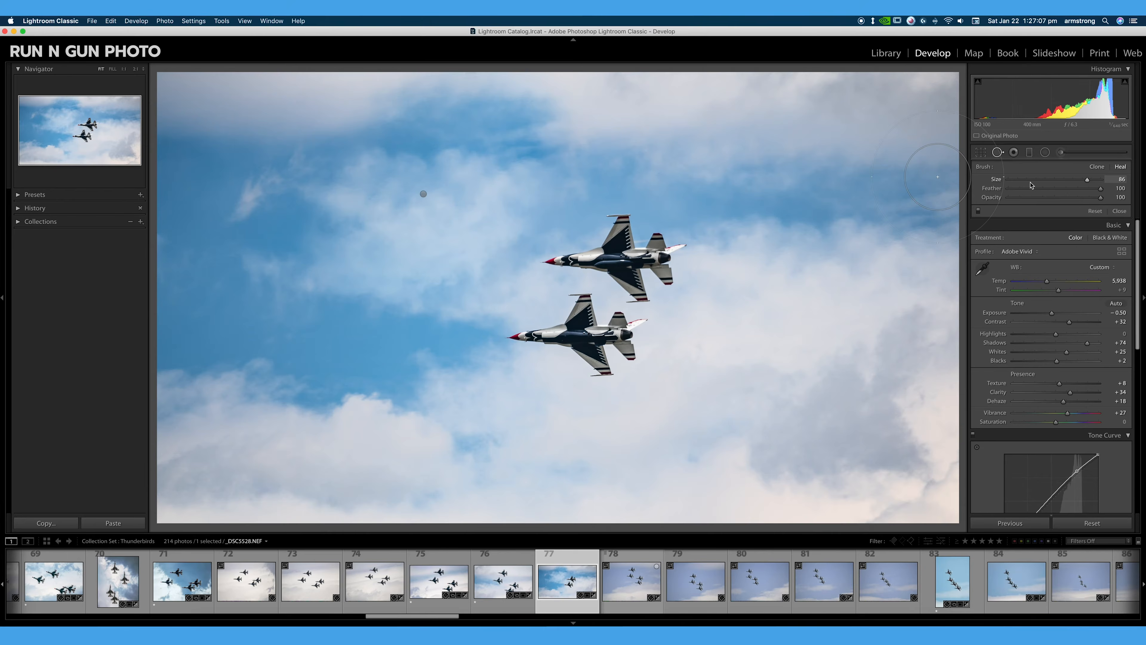
# - Delete the existing heal spot that hides the two left jets
pyautogui.click(423, 193)
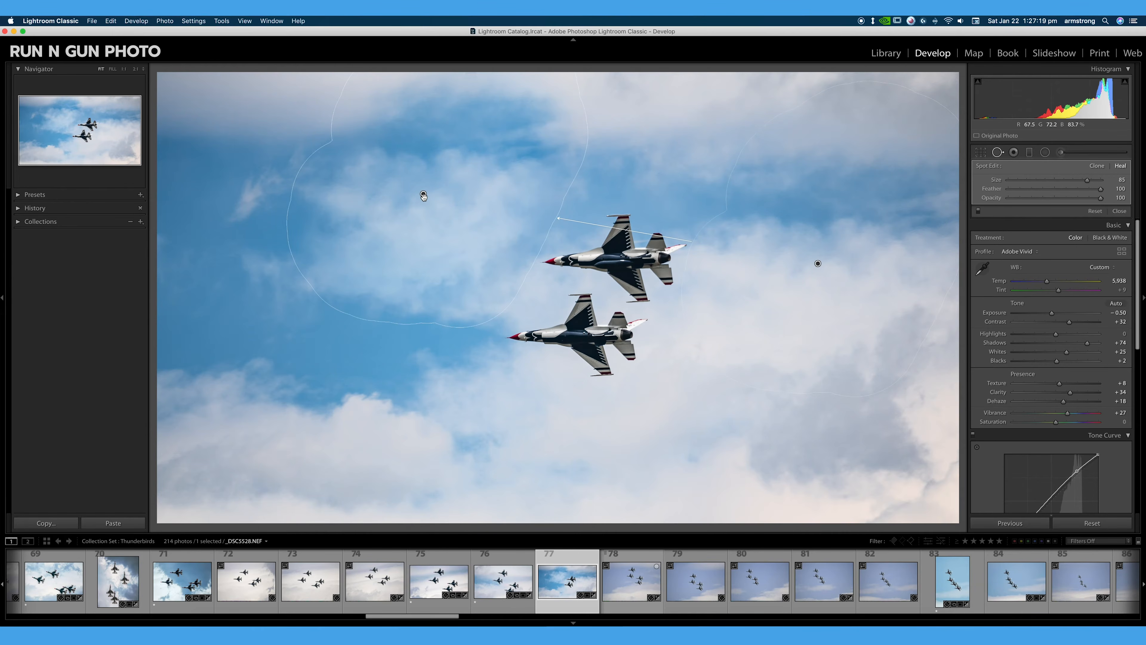
pyautogui.moveTo(424, 193); pyautogui.dragTo(422, 196)
pyautogui.press('Delete')
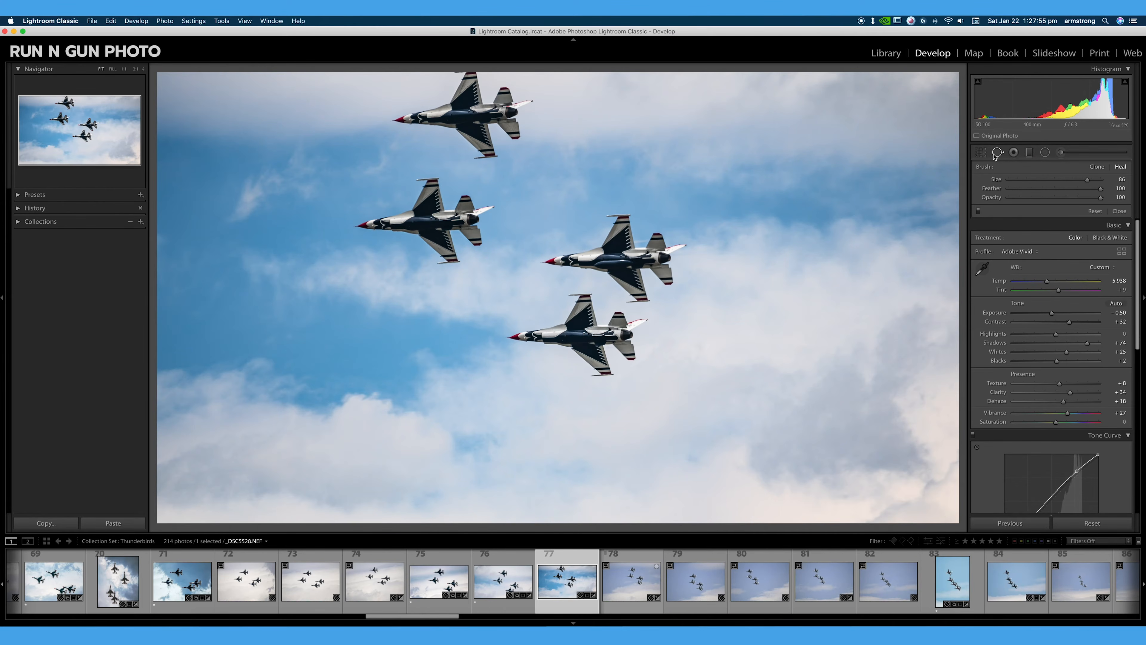
# - Collapse the Basic, Tone Curve and Detail adjustment sections
pyautogui.click(1128, 225)
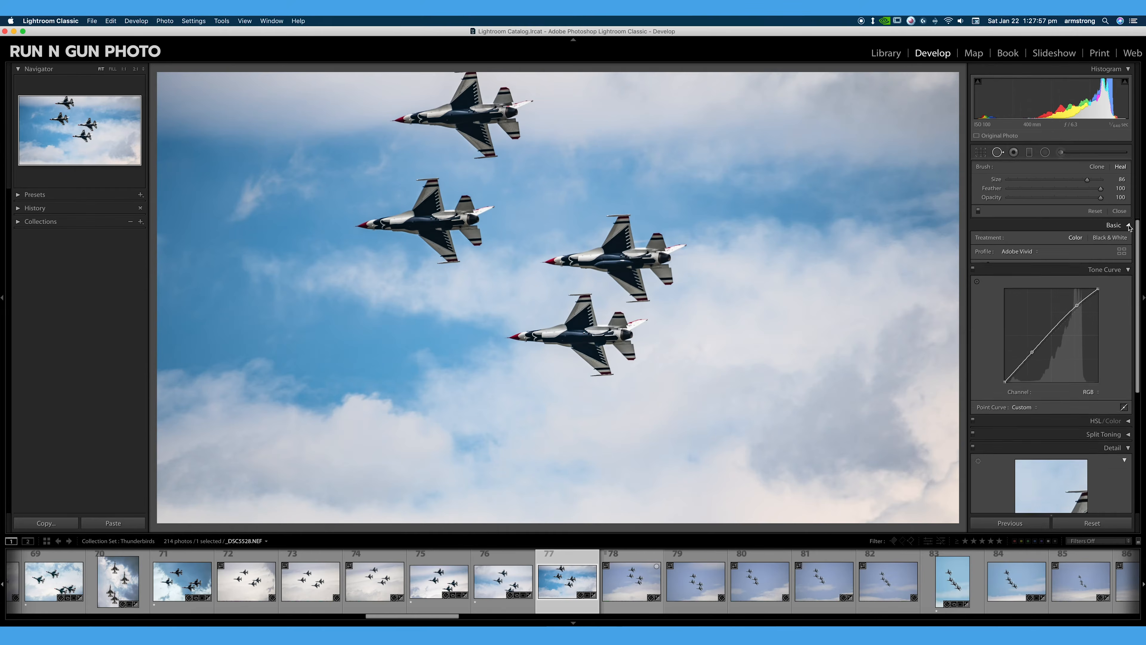
pyautogui.click(1128, 239)
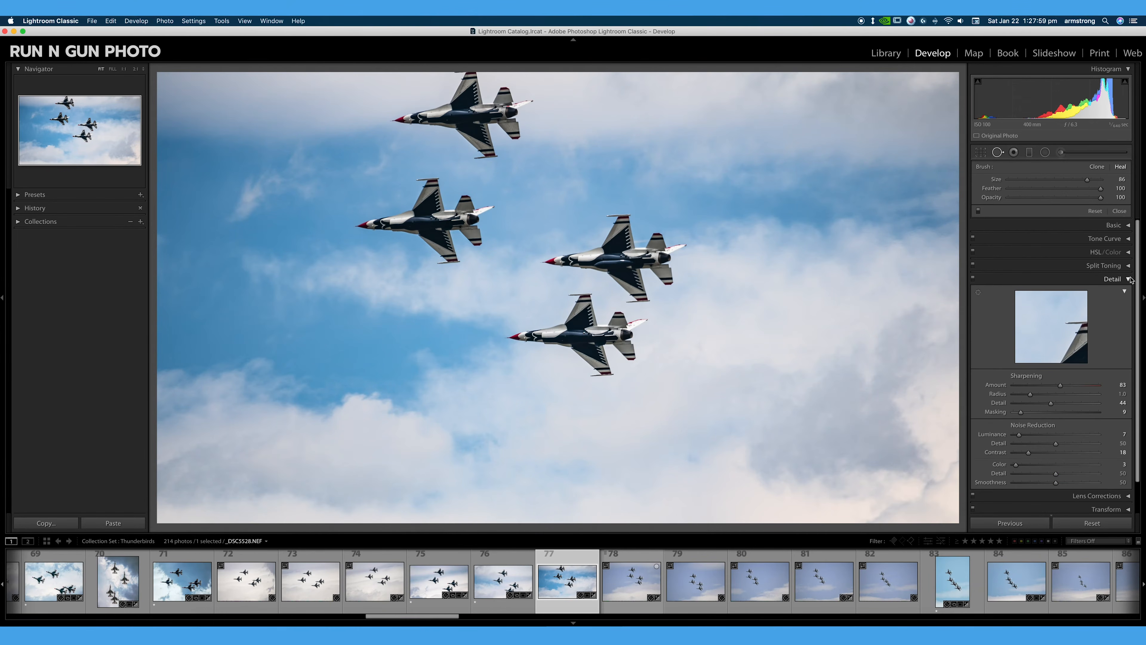
pyautogui.click(1129, 279)
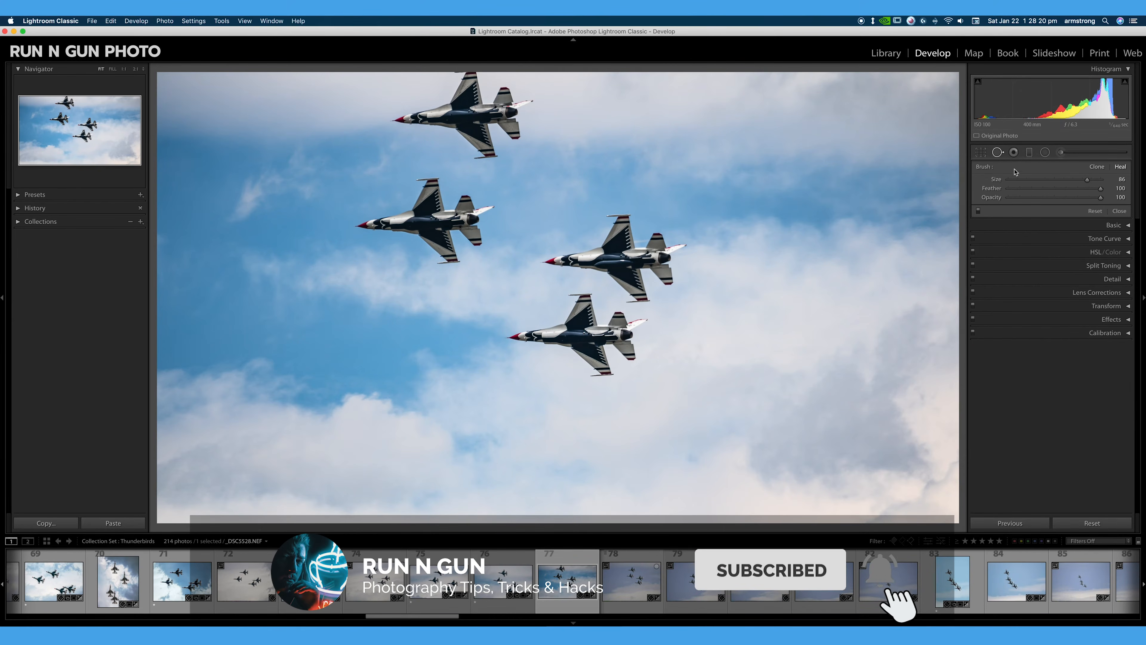
# - Try to clone out the lower of the two left jets, sourcing the patch from the blue sky beyond the right-hand jets
pyautogui.click(1099, 166)
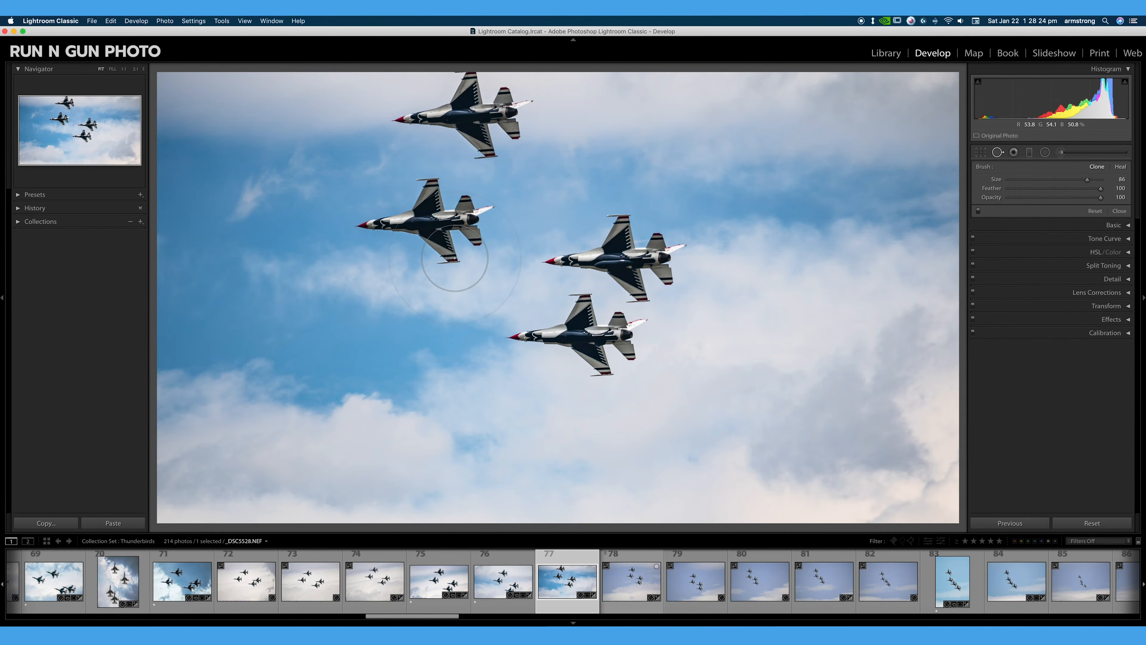
pyautogui.moveTo(455, 258)
pyautogui.mouseDown()
pyautogui.moveTo(420, 222)
pyautogui.moveTo(426, 256)
pyautogui.moveTo(470, 247)
pyautogui.moveTo(456, 220)
pyautogui.mouseUp()
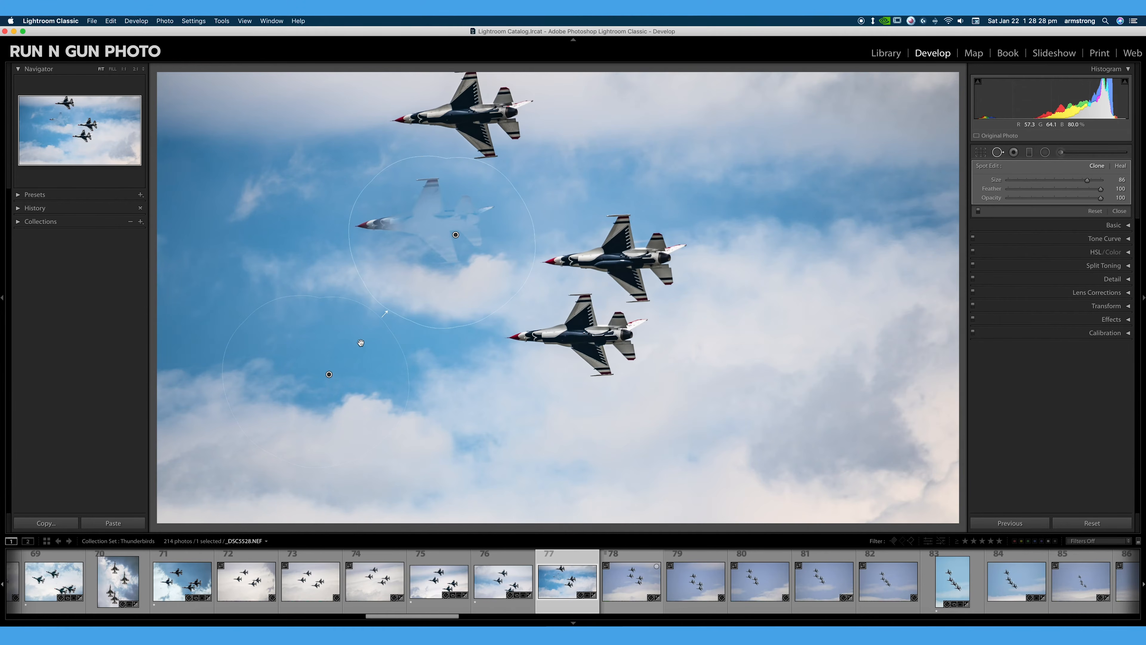
pyautogui.moveTo(329, 374)
pyautogui.mouseDown()
pyautogui.moveTo(565, 378)
pyautogui.moveTo(792, 206)
pyautogui.moveTo(791, 185)
pyautogui.moveTo(803, 200)
pyautogui.moveTo(815, 193)
pyautogui.mouseUp()
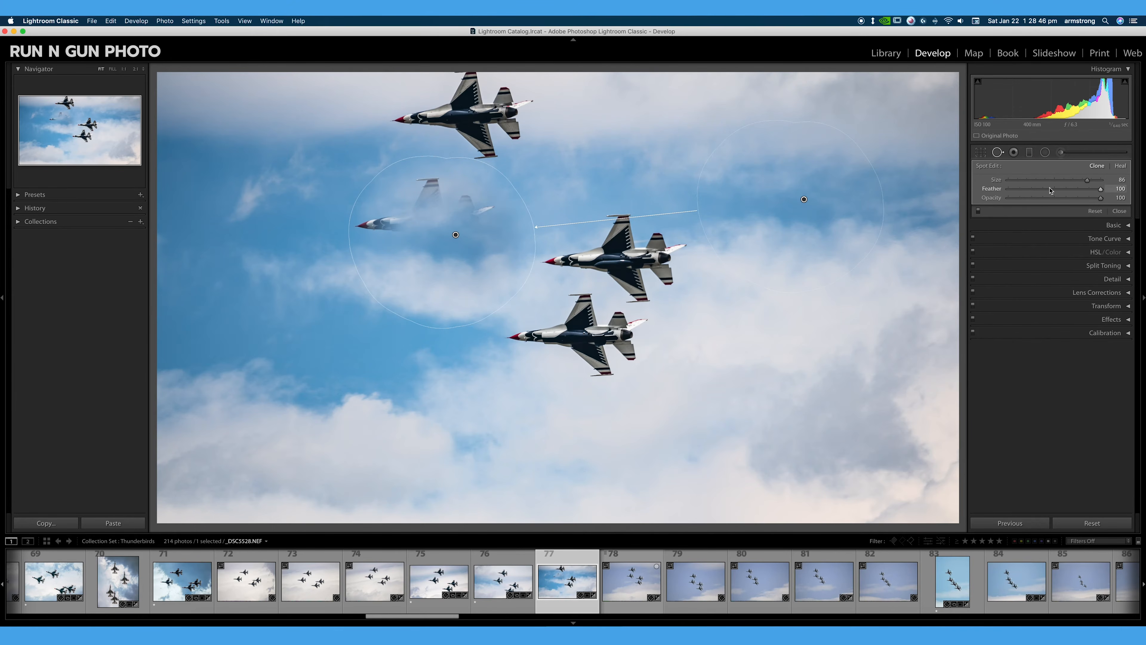
# - Shift the spot up over the jet, compare it in Heal and Clone modes, and discard the trial spots
pyautogui.click(1121, 166)
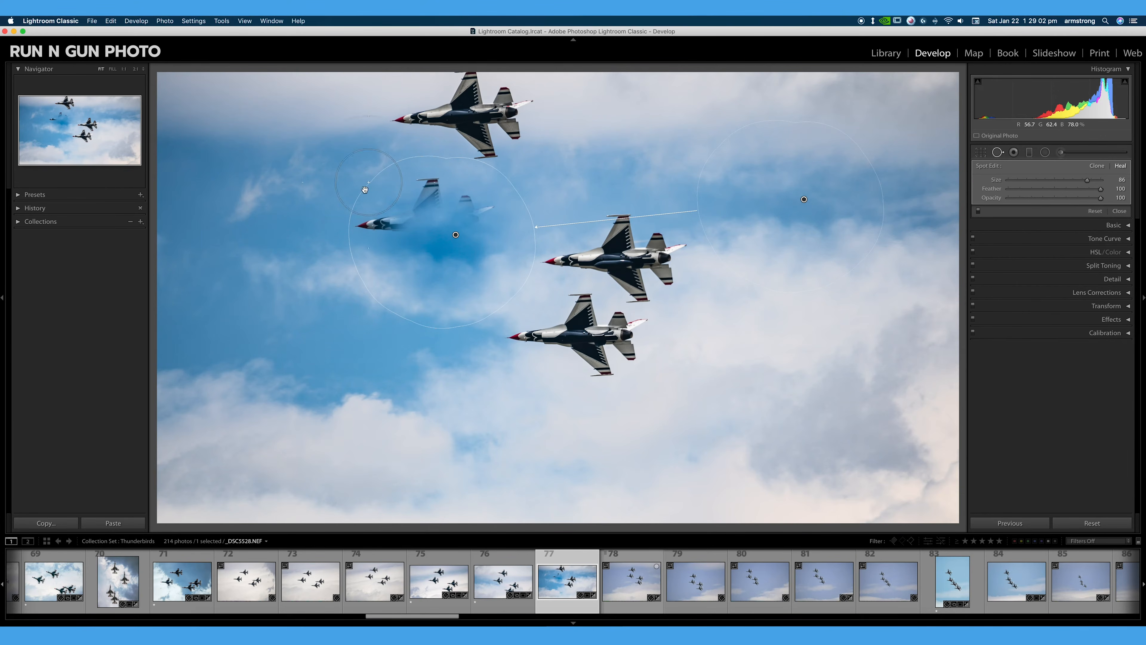
pyautogui.moveTo(455, 234)
pyautogui.mouseDown()
pyautogui.moveTo(415, 225)
pyautogui.moveTo(452, 218)
pyautogui.mouseUp()
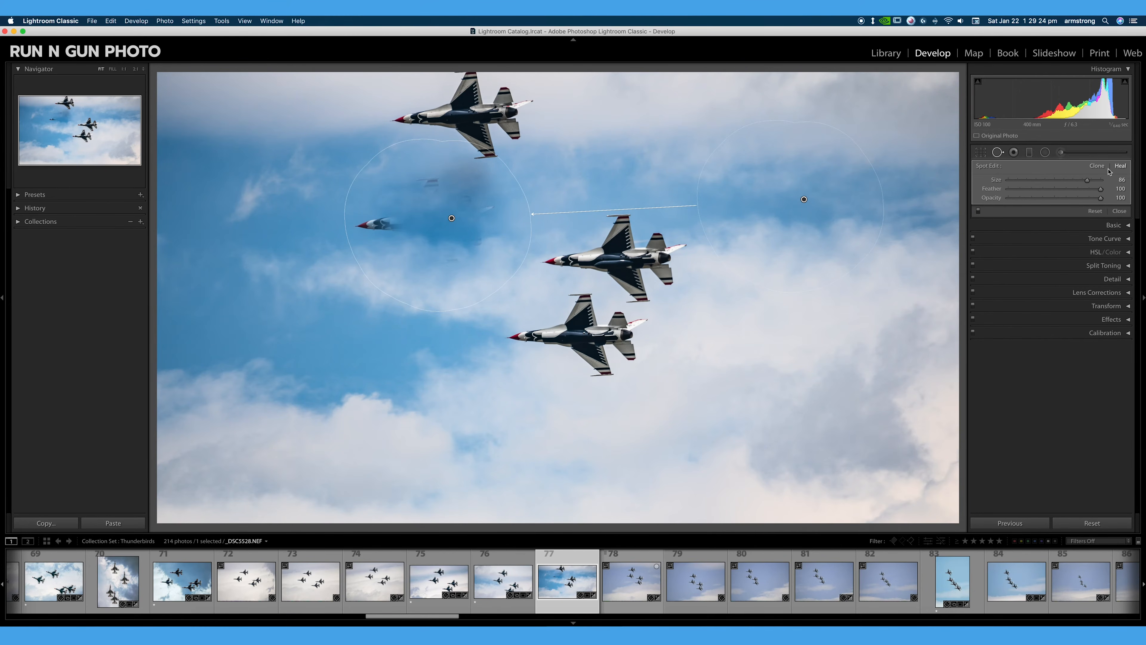
pyautogui.click(1098, 167)
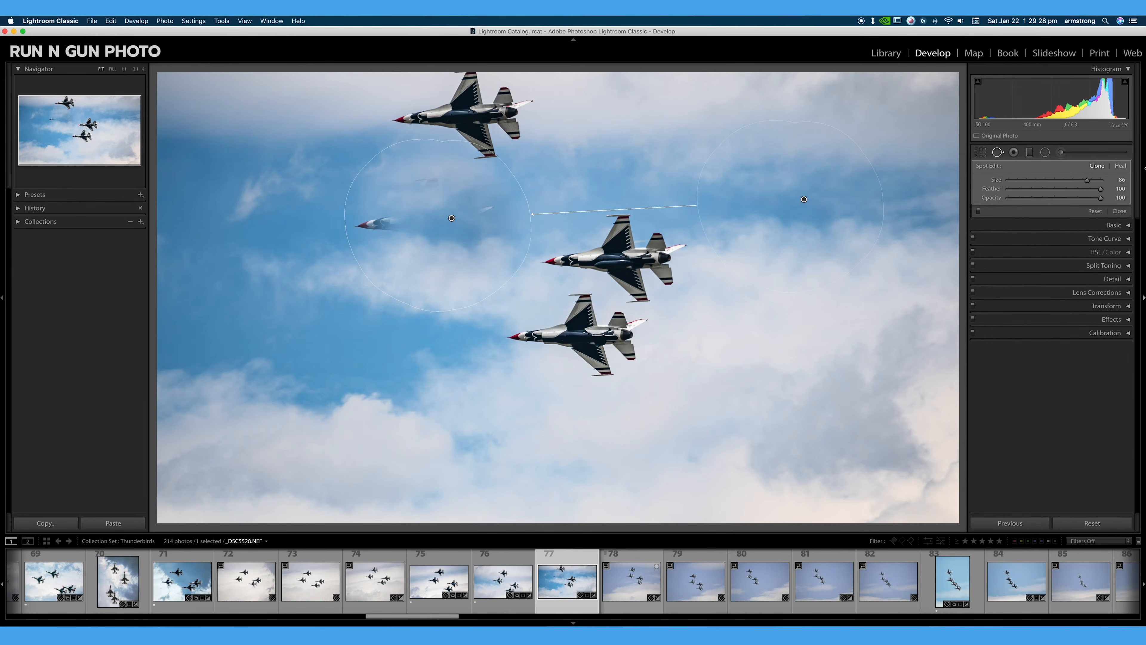
pyautogui.press('Delete')
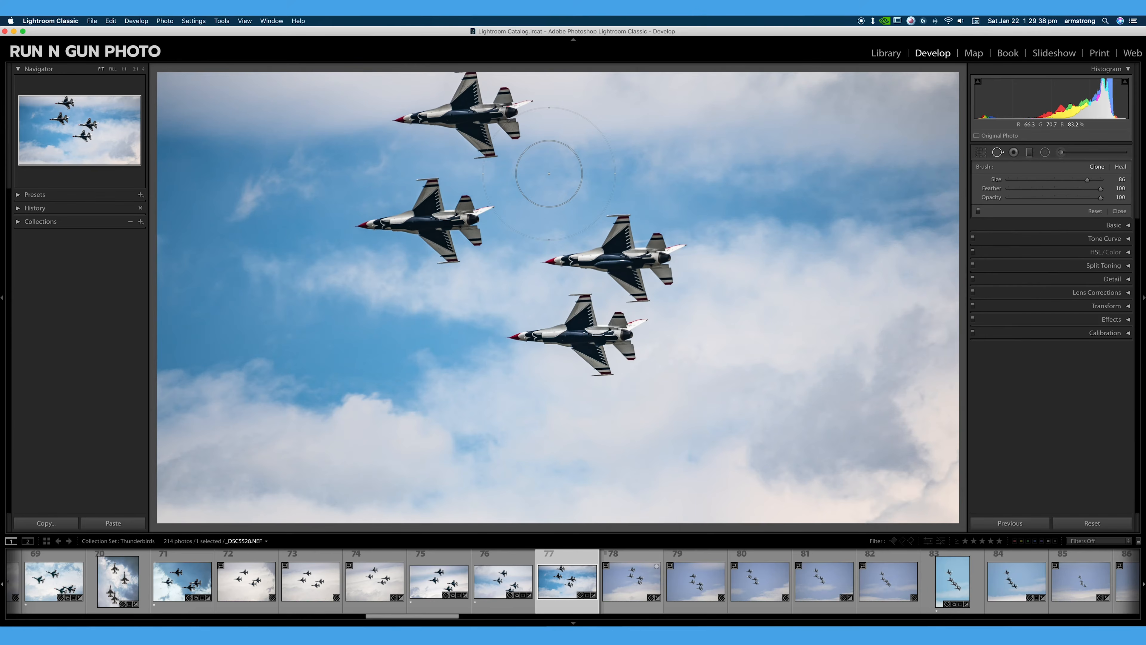
pyautogui.click(729, 207)
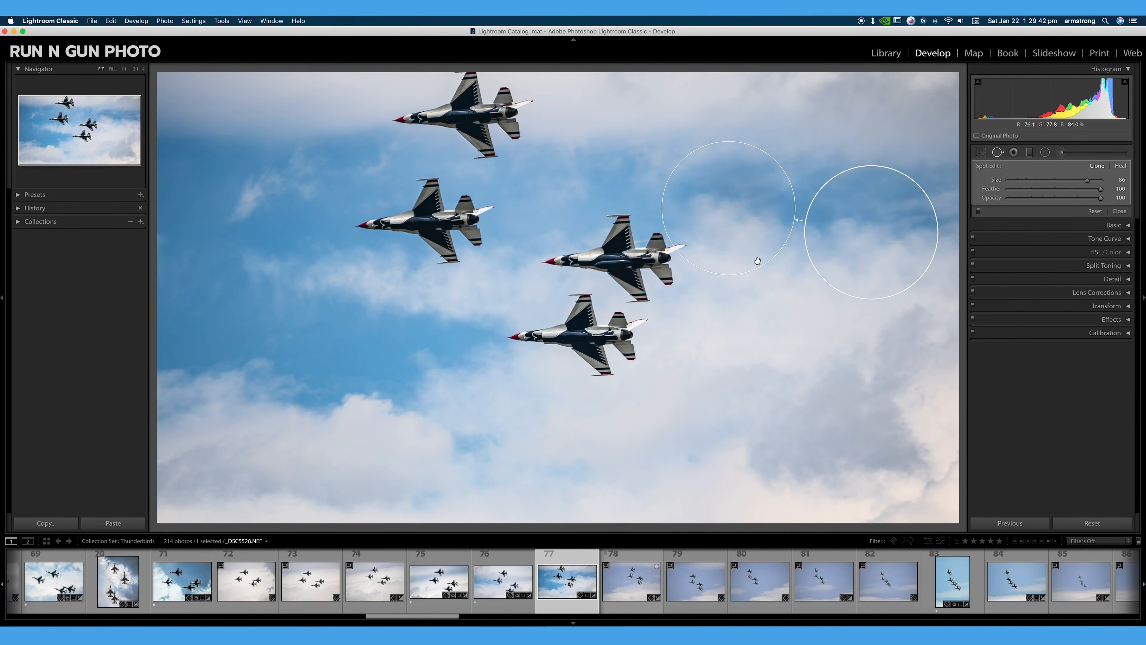
pyautogui.press('super+z')
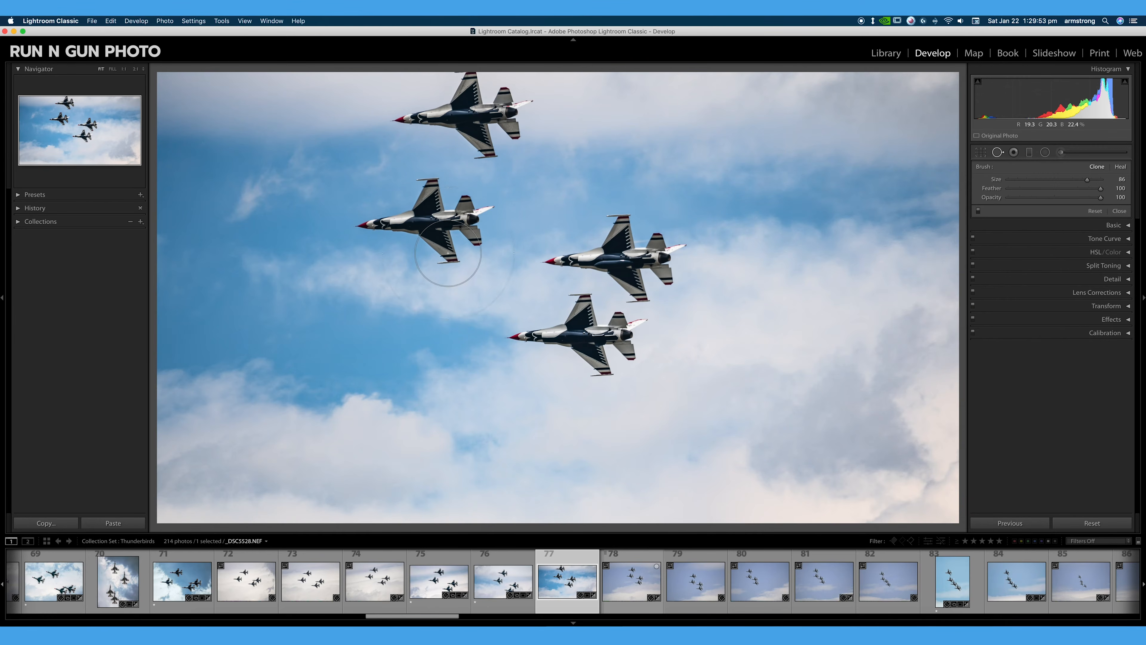
# - Try to clone out both left jets with one brushed spot, testing several sky areas as its source, and delete it
pyautogui.moveTo(442, 256)
pyautogui.mouseDown()
pyautogui.moveTo(457, 224)
pyautogui.moveTo(430, 206)
pyautogui.moveTo(396, 210)
pyautogui.moveTo(384, 233)
pyautogui.moveTo(403, 267)
pyautogui.moveTo(439, 268)
pyautogui.moveTo(452, 250)
pyautogui.moveTo(443, 225)
pyautogui.moveTo(415, 238)
pyautogui.moveTo(397, 209)
pyautogui.moveTo(515, 128)
pyautogui.moveTo(495, 96)
pyautogui.moveTo(447, 86)
pyautogui.moveTo(412, 114)
pyautogui.moveTo(453, 144)
pyautogui.moveTo(516, 99)
pyautogui.moveTo(490, 73)
pyautogui.moveTo(436, 104)
pyautogui.moveTo(437, 160)
pyautogui.moveTo(386, 247)
pyautogui.moveTo(397, 289)
pyautogui.moveTo(426, 298)
pyautogui.mouseUp()
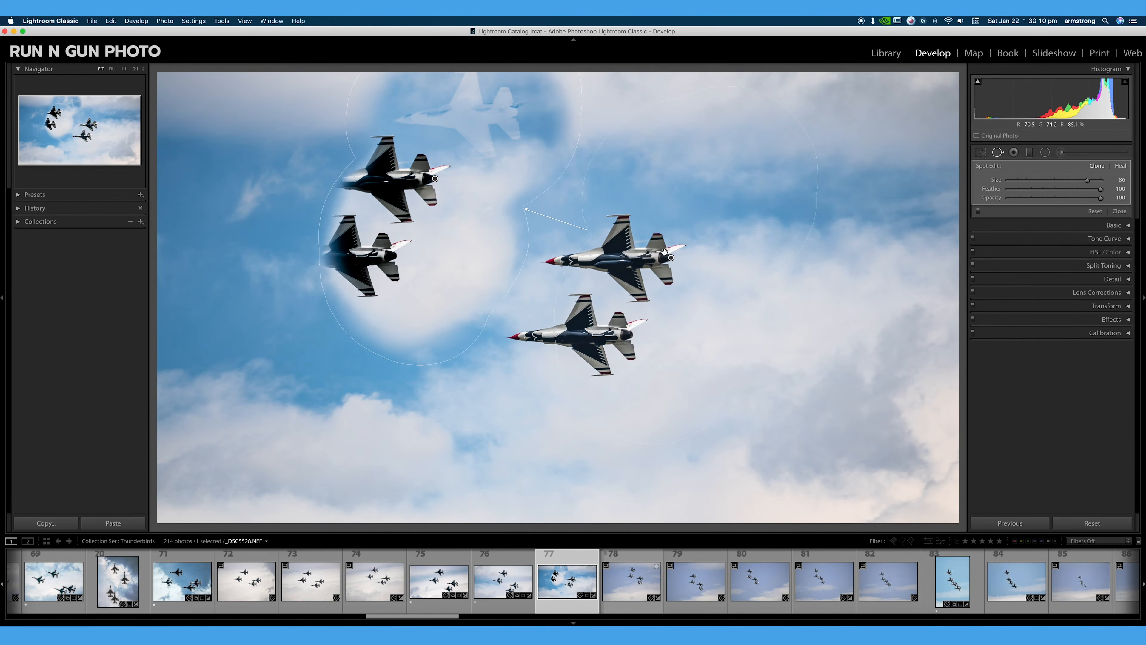
pyautogui.moveTo(671, 257); pyautogui.dragTo(805, 239)
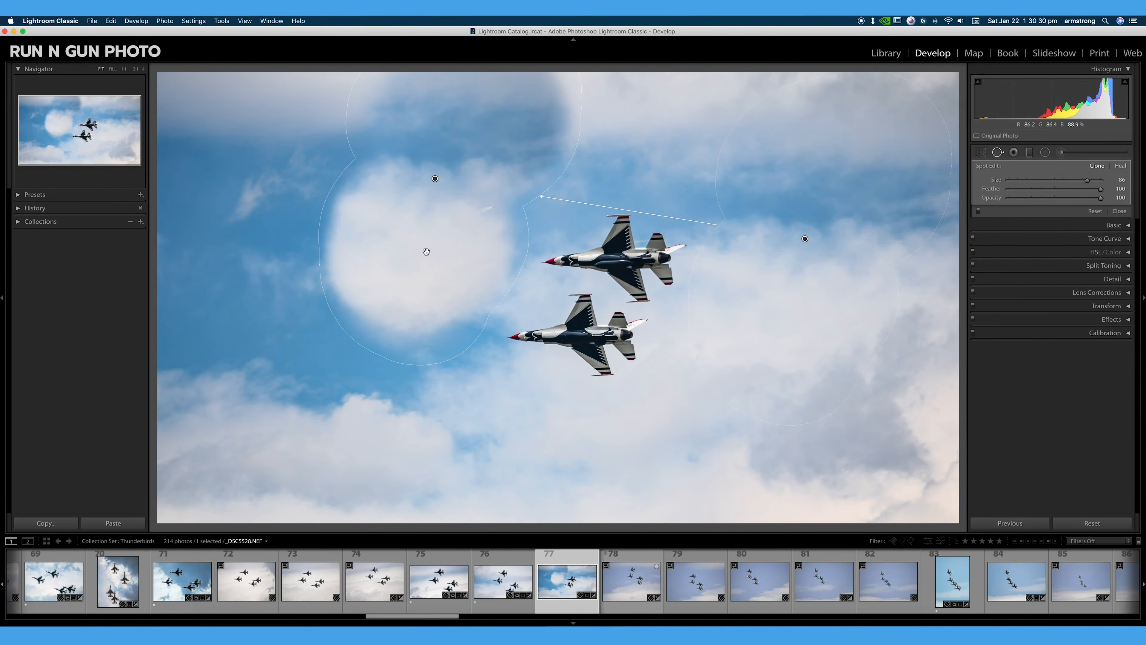
pyautogui.moveTo(804, 239); pyautogui.dragTo(587, 242)
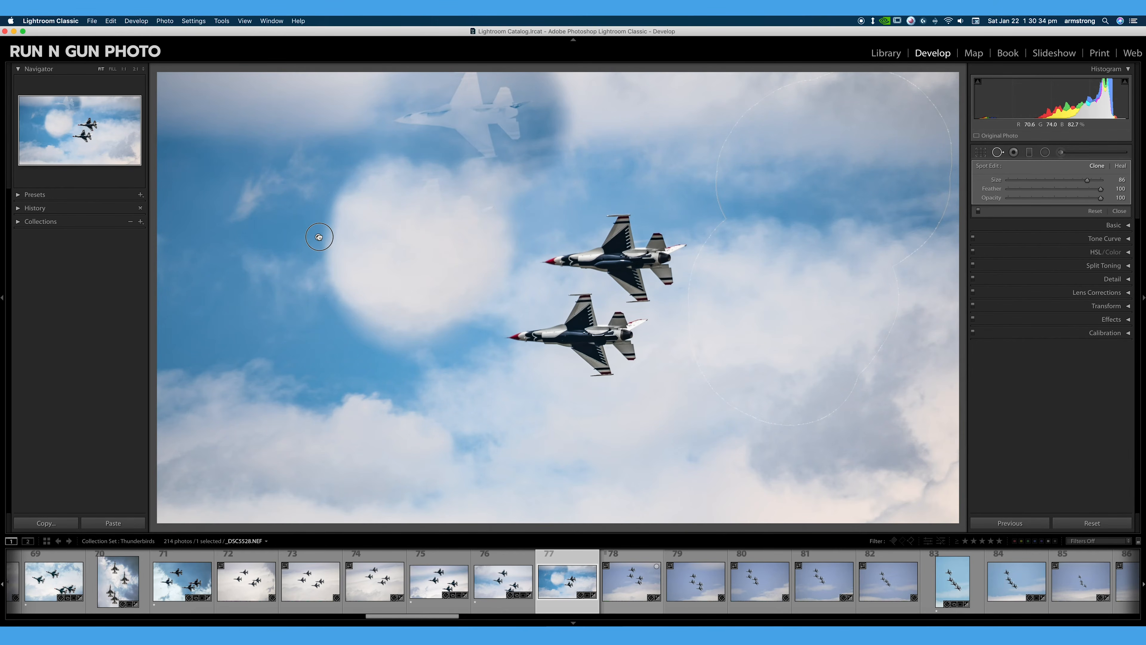
pyautogui.moveTo(305, 243); pyautogui.dragTo(305, 243)
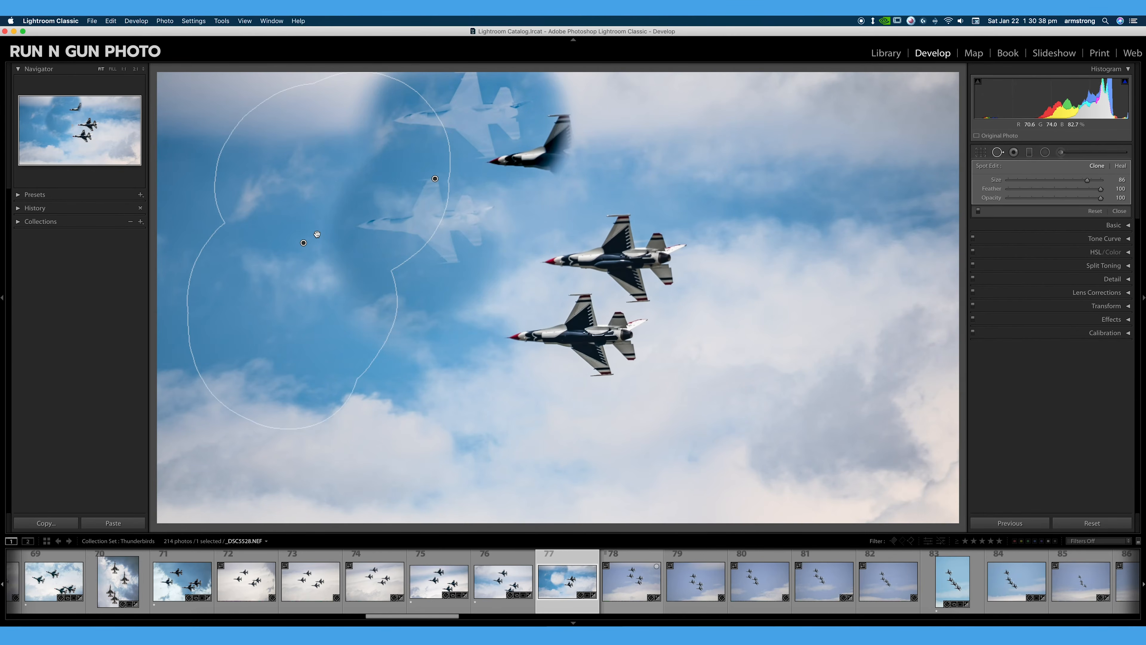
pyautogui.moveTo(304, 243); pyautogui.dragTo(293, 242)
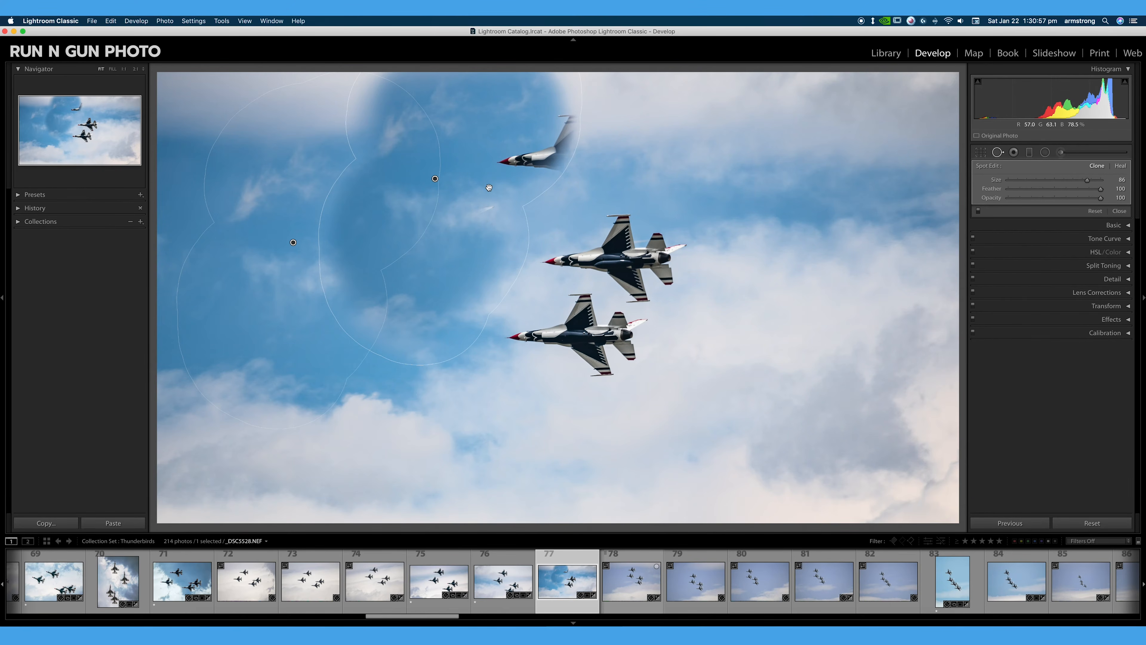
pyautogui.press('Delete')
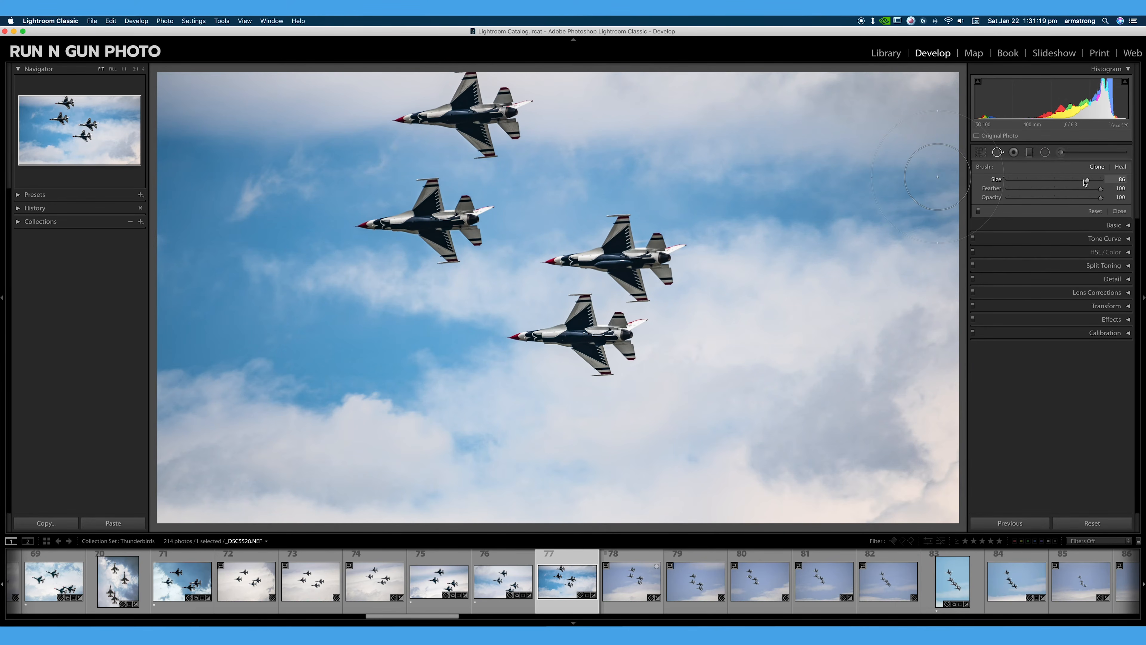
# - Remove the two left jets with one brushed spot of size 89 and feather 58, sourced from clear sky and switched to Heal
pyautogui.moveTo(1087, 179)
pyautogui.mouseDown()
pyautogui.moveTo(1045, 207)
pyautogui.moveTo(1069, 204)
pyautogui.moveTo(1035, 202)
pyautogui.moveTo(1102, 200)
pyautogui.mouseUp()
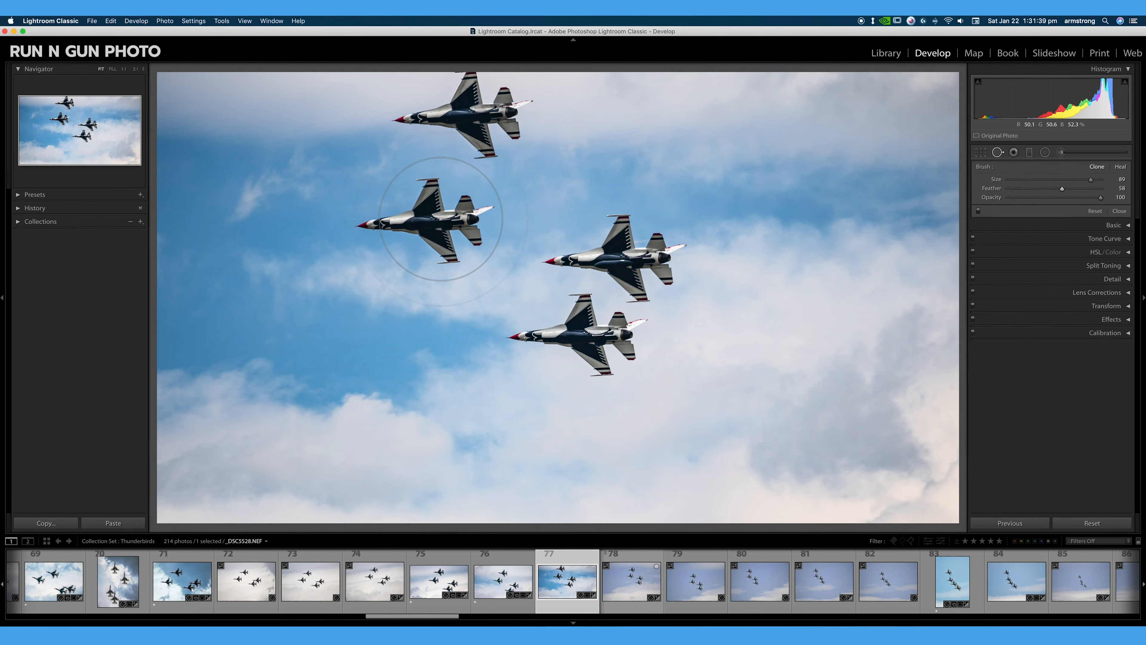
pyautogui.moveTo(371, 223)
pyautogui.mouseDown()
pyautogui.moveTo(428, 229)
pyautogui.moveTo(442, 213)
pyautogui.moveTo(418, 235)
pyautogui.moveTo(439, 210)
pyautogui.moveTo(443, 164)
pyautogui.moveTo(441, 127)
pyautogui.moveTo(413, 126)
pyautogui.moveTo(498, 118)
pyautogui.moveTo(476, 117)
pyautogui.moveTo(491, 134)
pyautogui.moveTo(440, 171)
pyautogui.mouseUp()
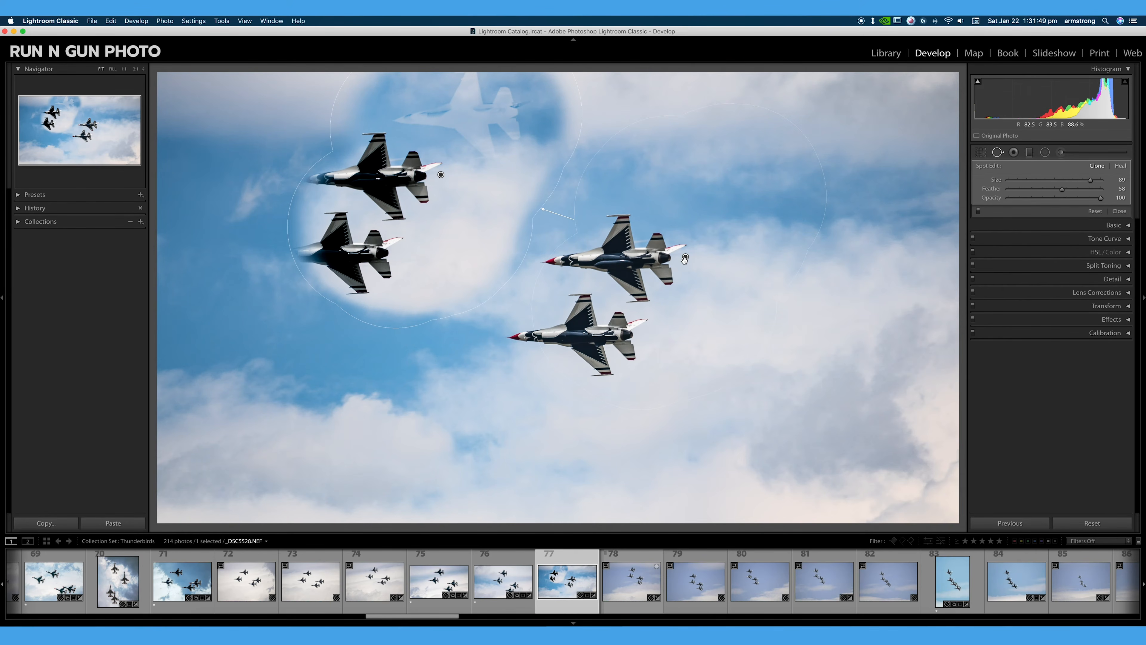
pyautogui.moveTo(326, 397); pyautogui.dragTo(325, 400)
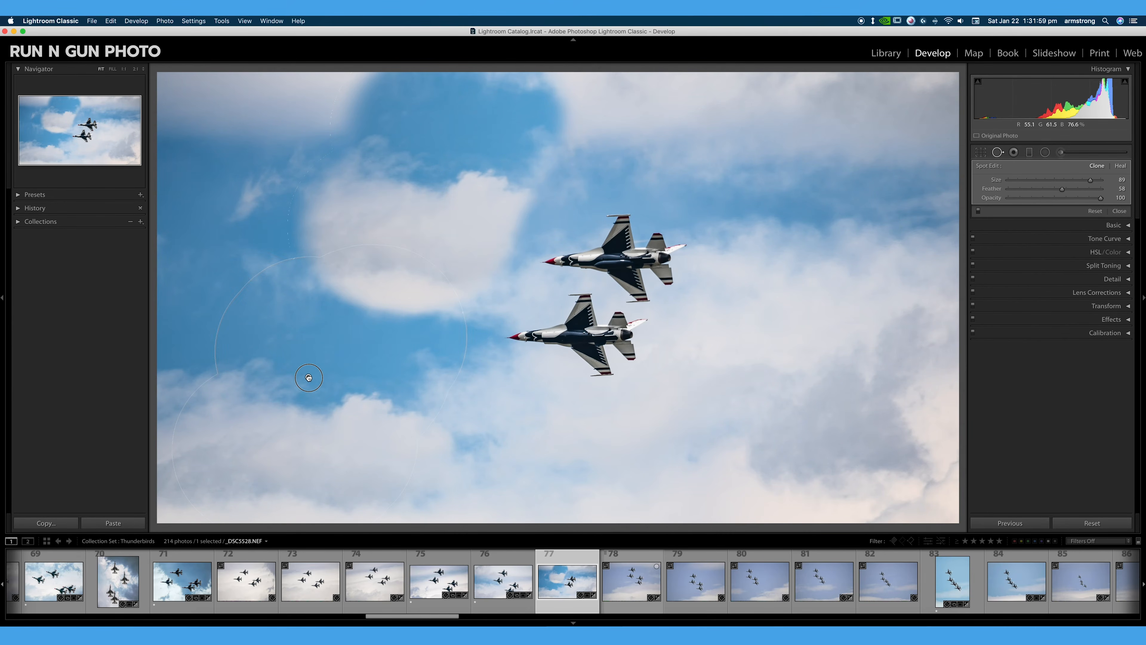
pyautogui.moveTo(271, 331); pyautogui.dragTo(267, 317)
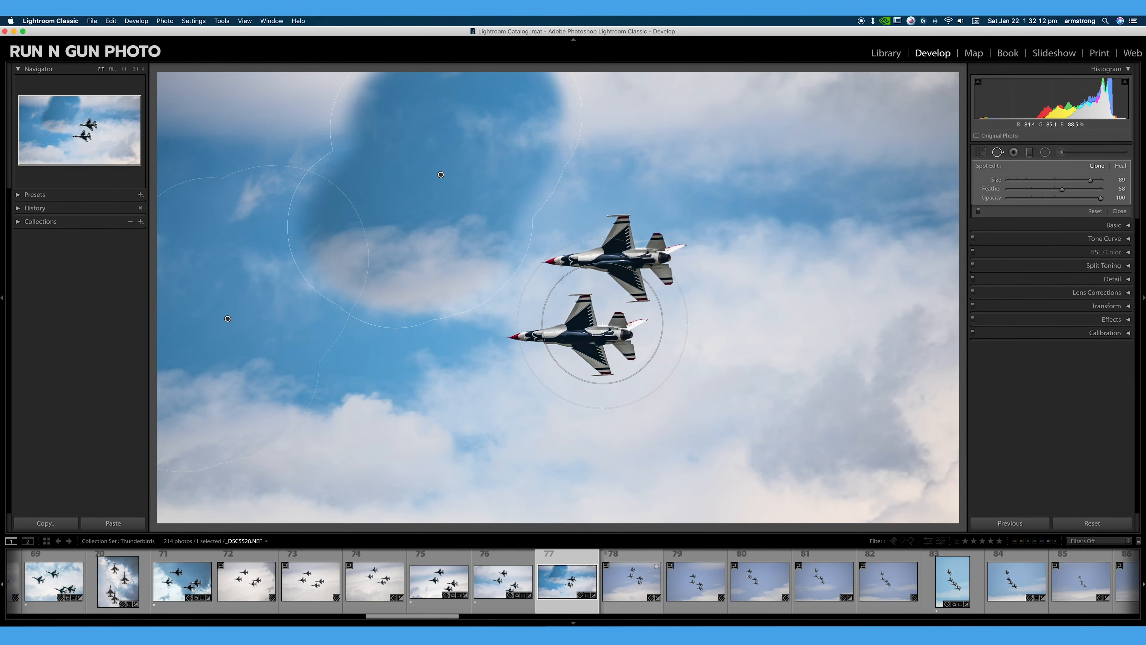
pyautogui.click(1124, 166)
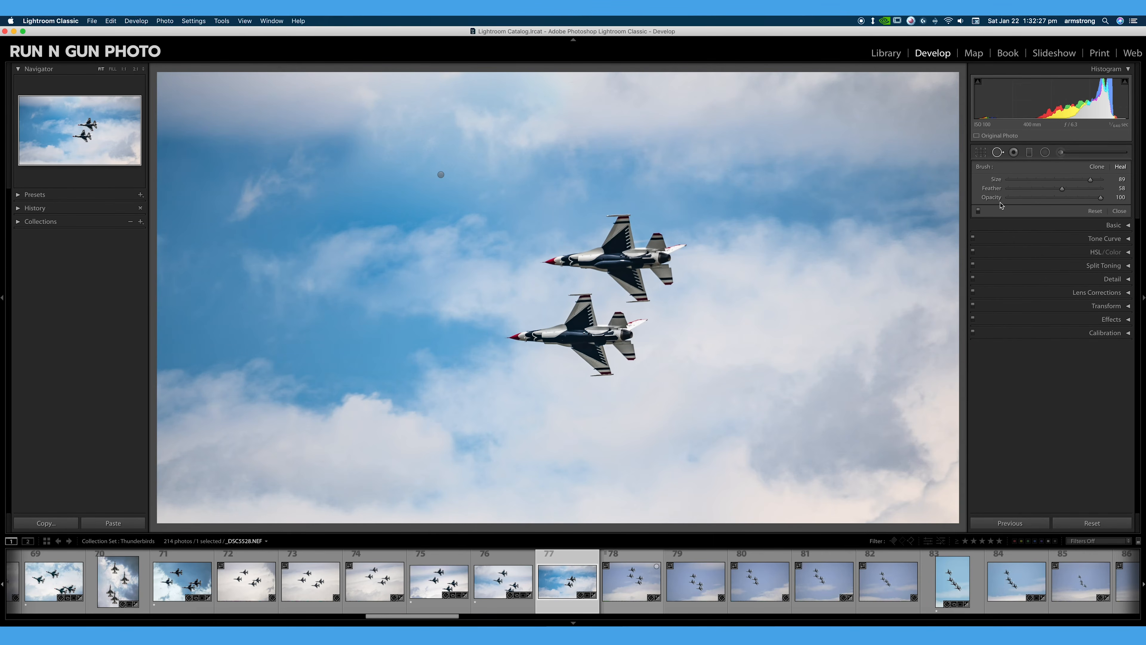
pyautogui.press('q')
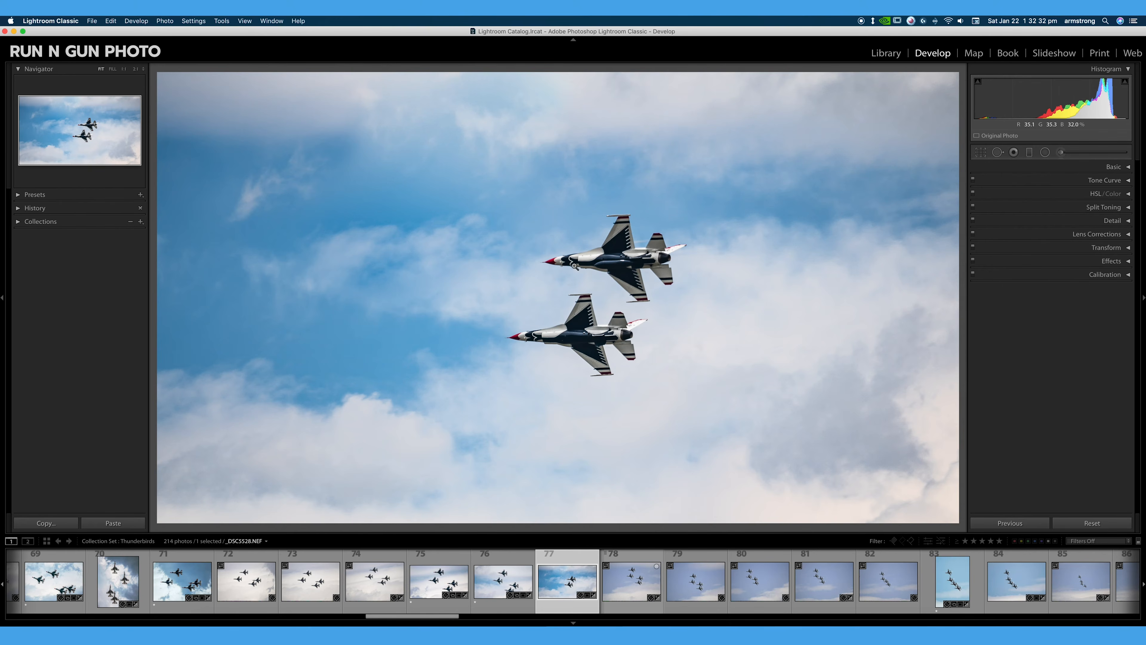
# - Enlarge the 16 x 9 crop slightly around the two remaining jets, shift the photo a little within it, and apply it
pyautogui.click(981, 153)
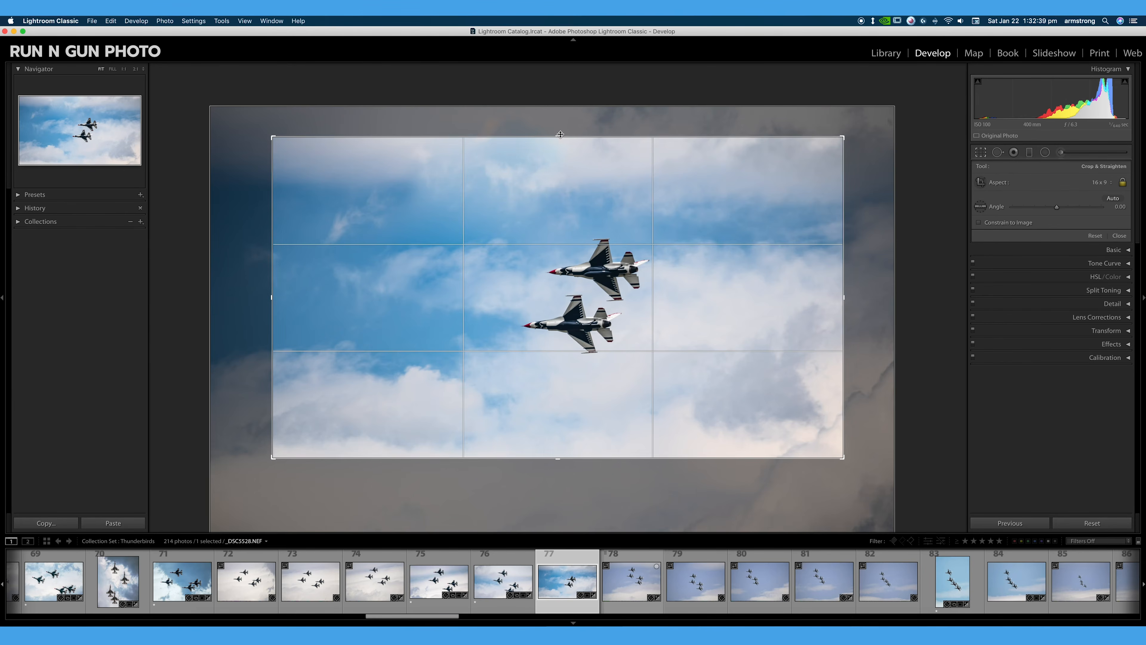
pyautogui.moveTo(560, 134); pyautogui.dragTo(559, 125)
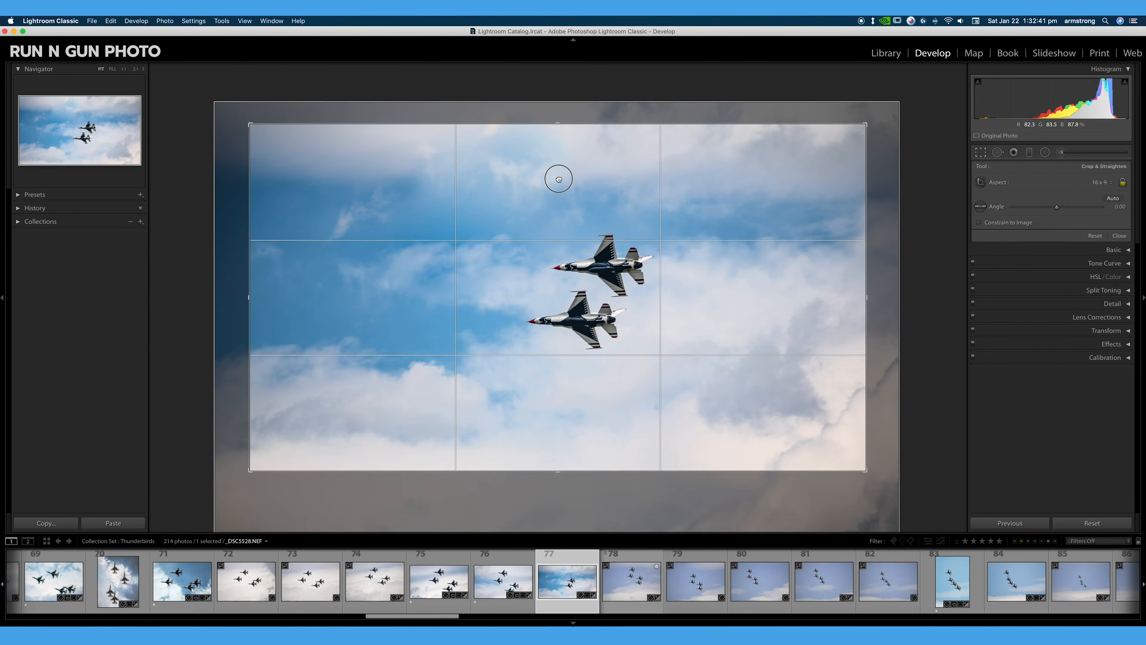
pyautogui.moveTo(559, 180); pyautogui.dragTo(554, 184)
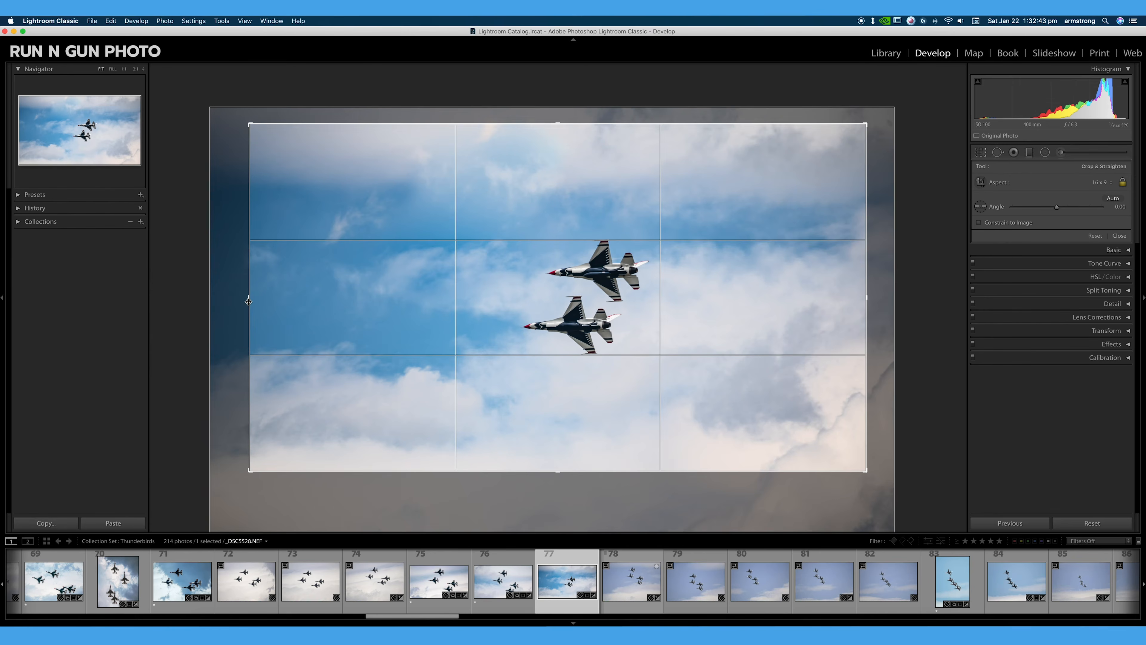
pyautogui.press('Return')
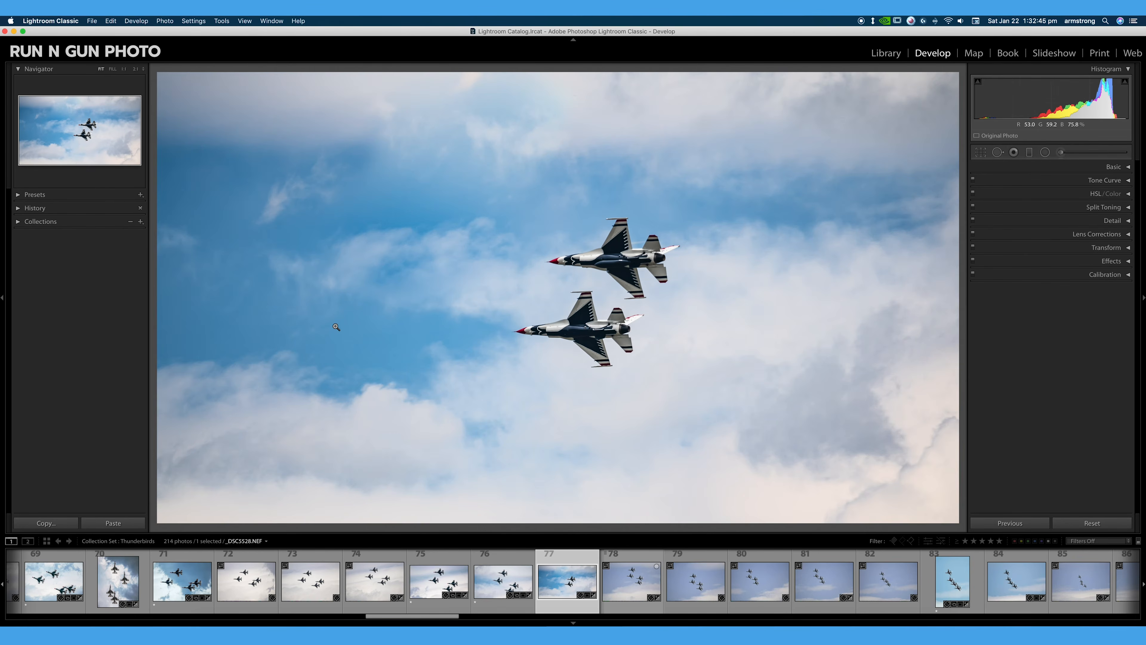
# - Tighten the 16 x 9 crop around the two jets, reposition the photo inside the frame, and apply the crop
pyautogui.click(981, 152)
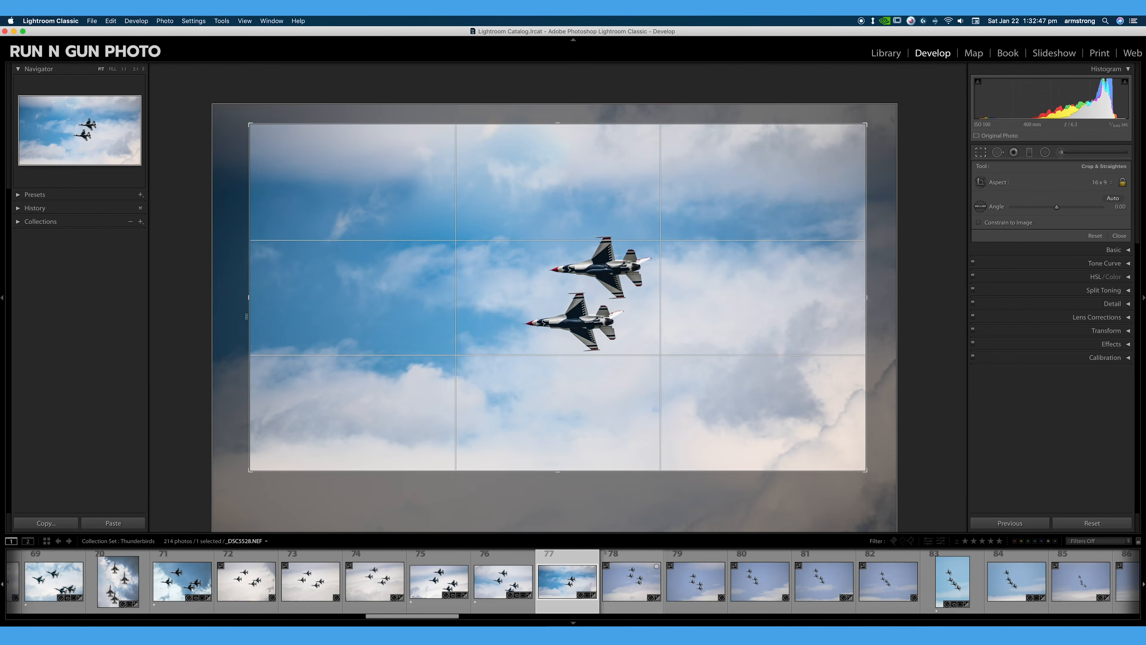
pyautogui.moveTo(251, 299); pyautogui.dragTo(332, 302)
pyautogui.moveTo(436, 302); pyautogui.dragTo(499, 316)
pyautogui.moveTo(806, 420); pyautogui.dragTo(803, 427)
pyautogui.moveTo(728, 409); pyautogui.dragTo(739, 405)
pyautogui.moveTo(743, 454); pyautogui.dragTo(741, 457)
pyautogui.press('Return')
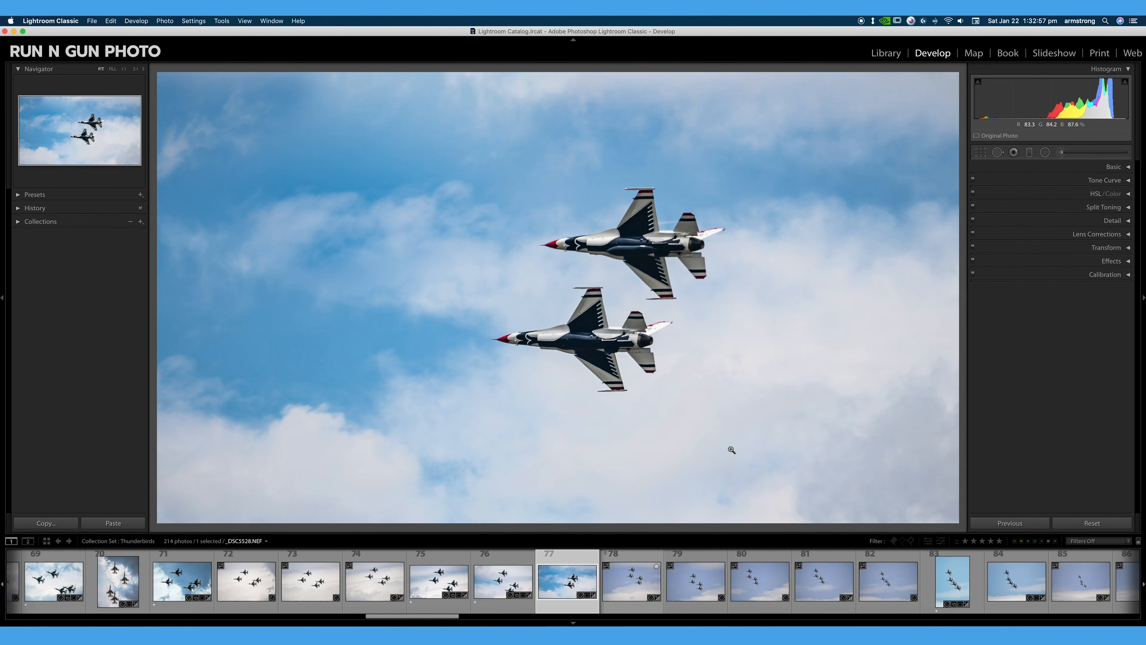
# - Open the black-and-white portrait photo of six jets trailing smoke and magnify the sky around the lower trails
pyautogui.scroll(-3, 718, 578)
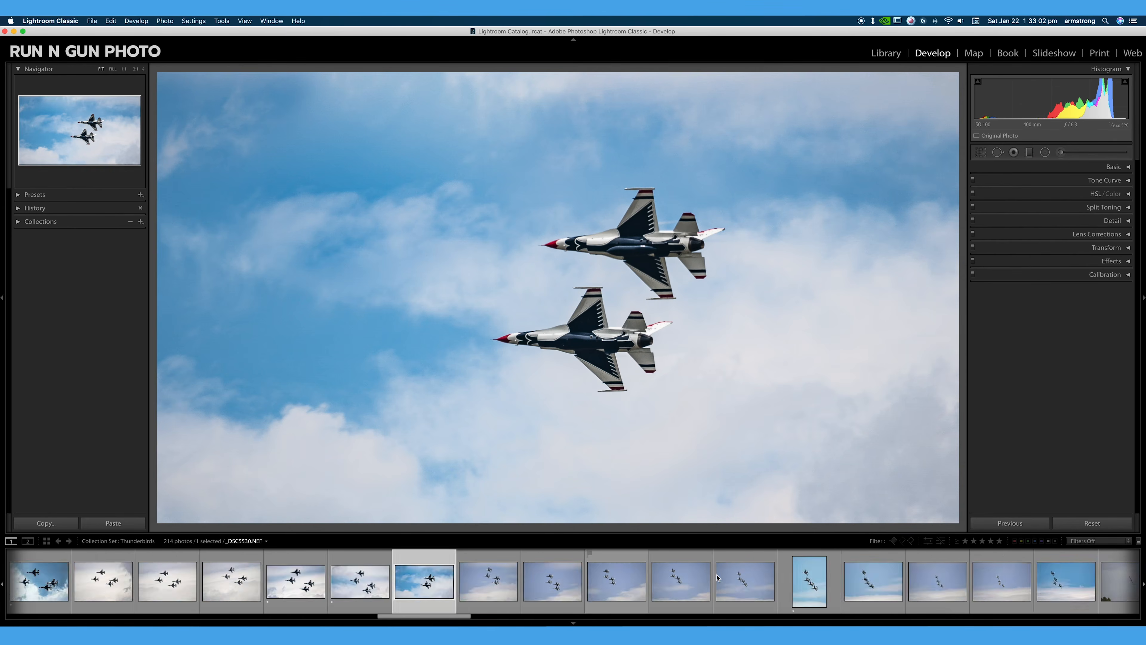
pyautogui.scroll(-15, 719, 578)
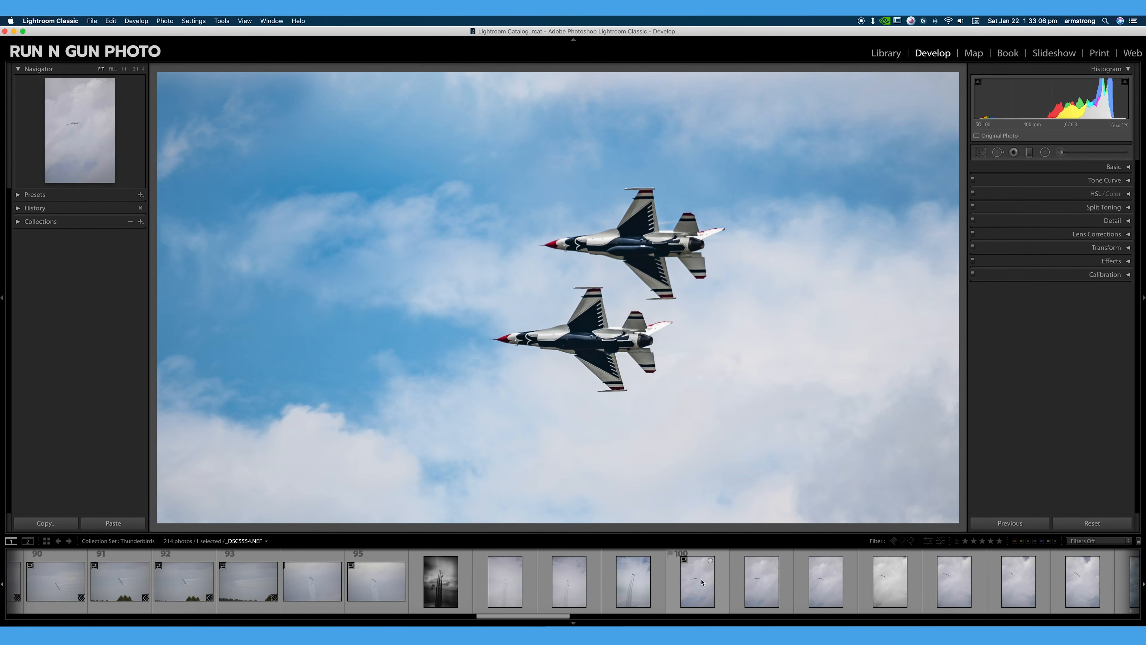
pyautogui.click(440, 582)
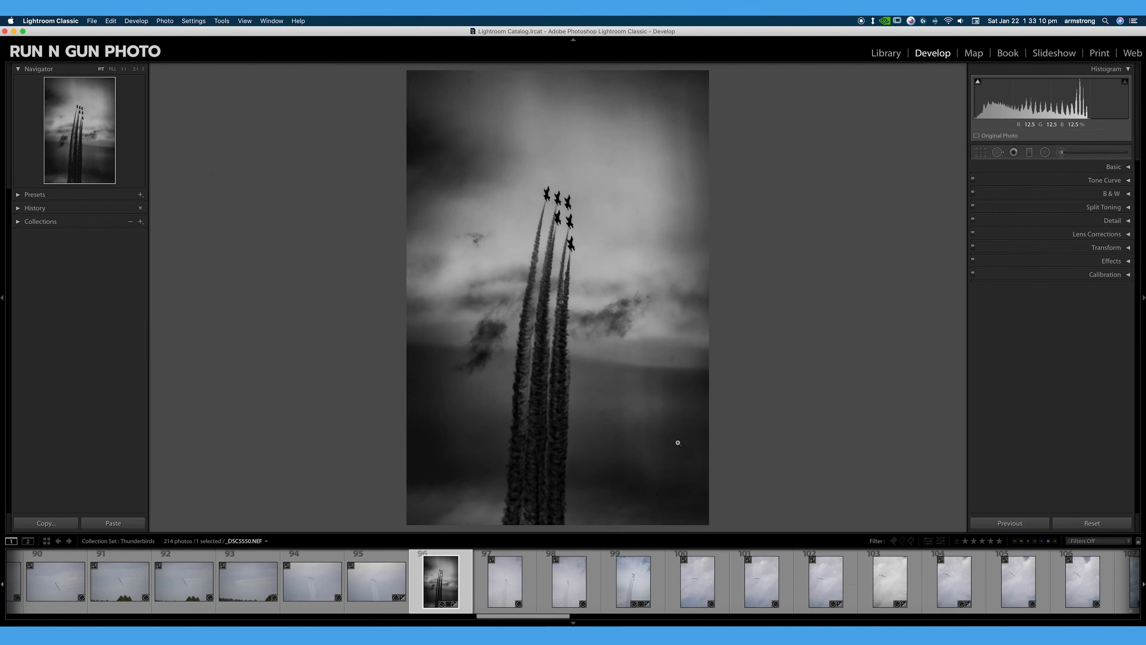
pyautogui.click(678, 361)
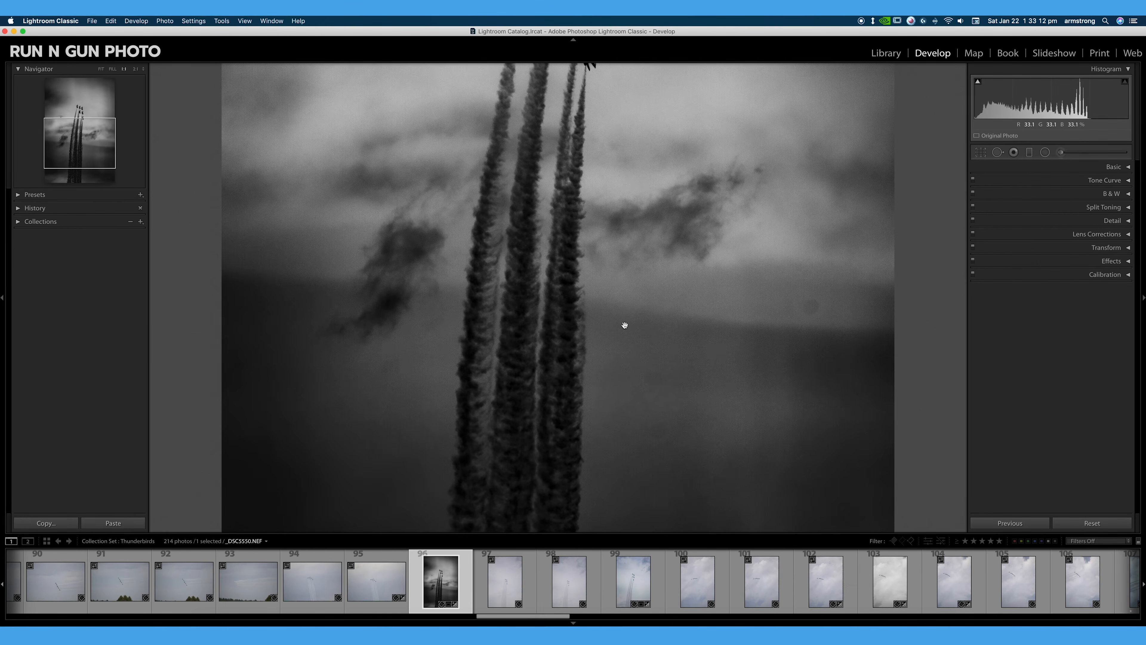
# - Heal the dark dust spot in the sky to the right of the smoke trails with a size 75 Spot Removal spot
pyautogui.click(998, 152)
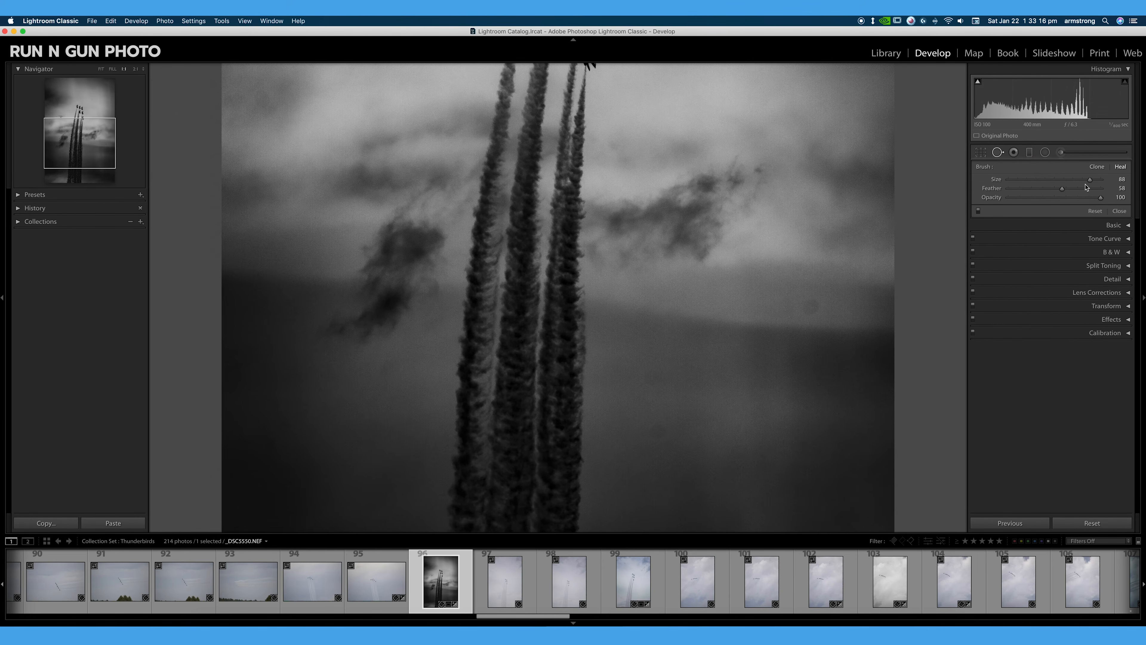
pyautogui.moveTo(1090, 179)
pyautogui.mouseDown()
pyautogui.moveTo(1046, 181)
pyautogui.moveTo(1076, 183)
pyautogui.mouseUp()
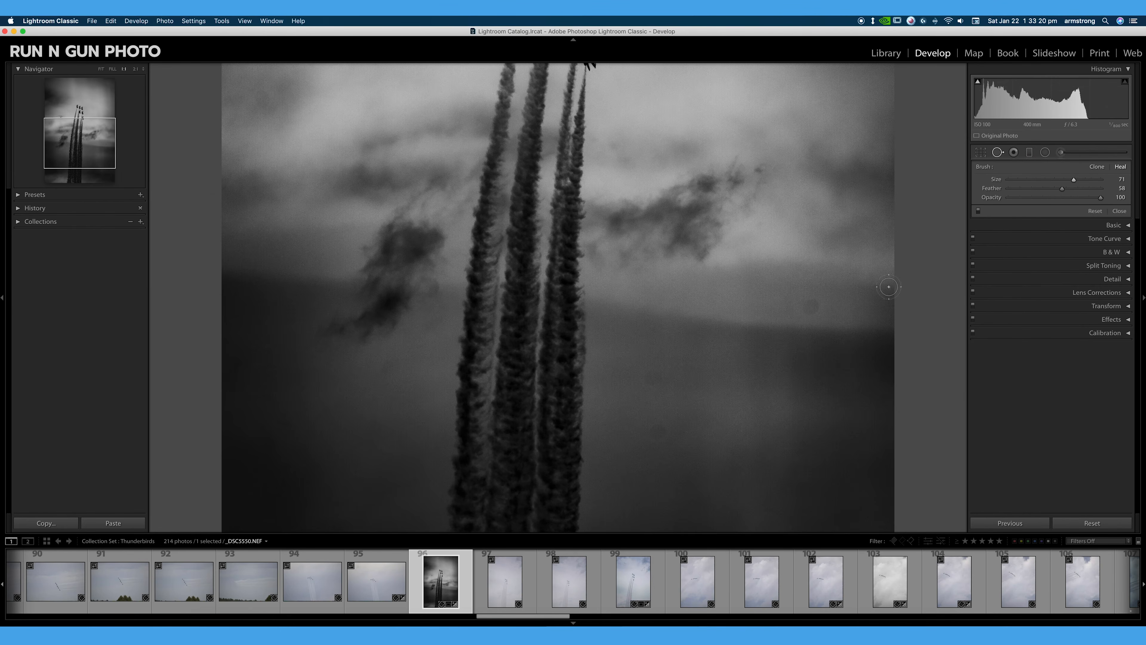
pyautogui.click(811, 307)
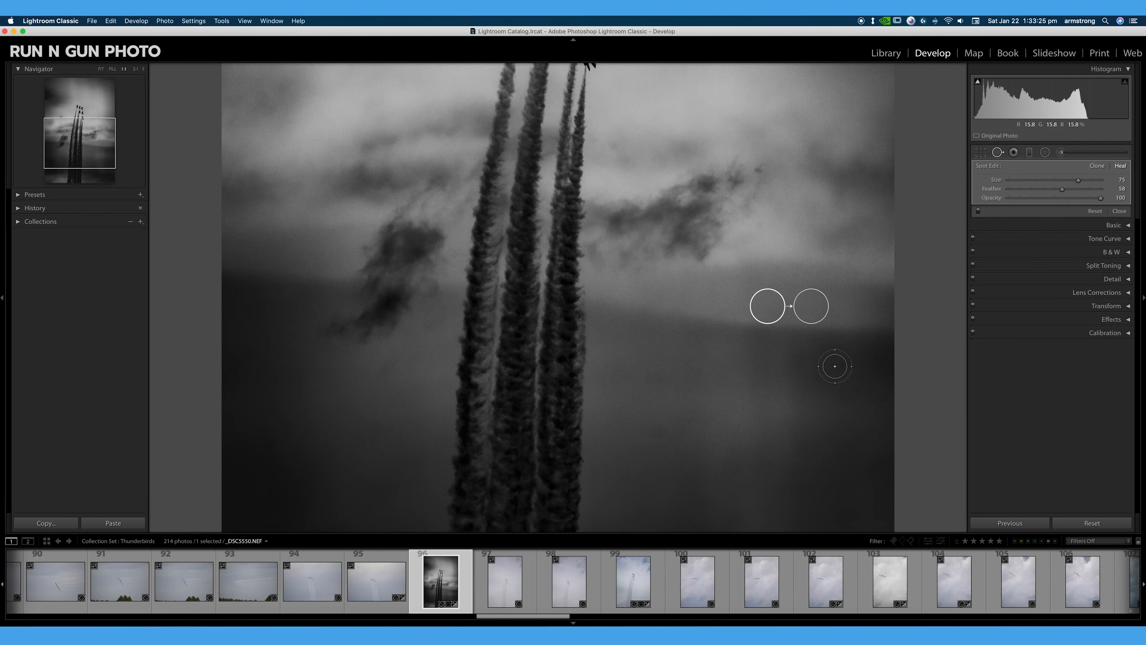
pyautogui.press('q')
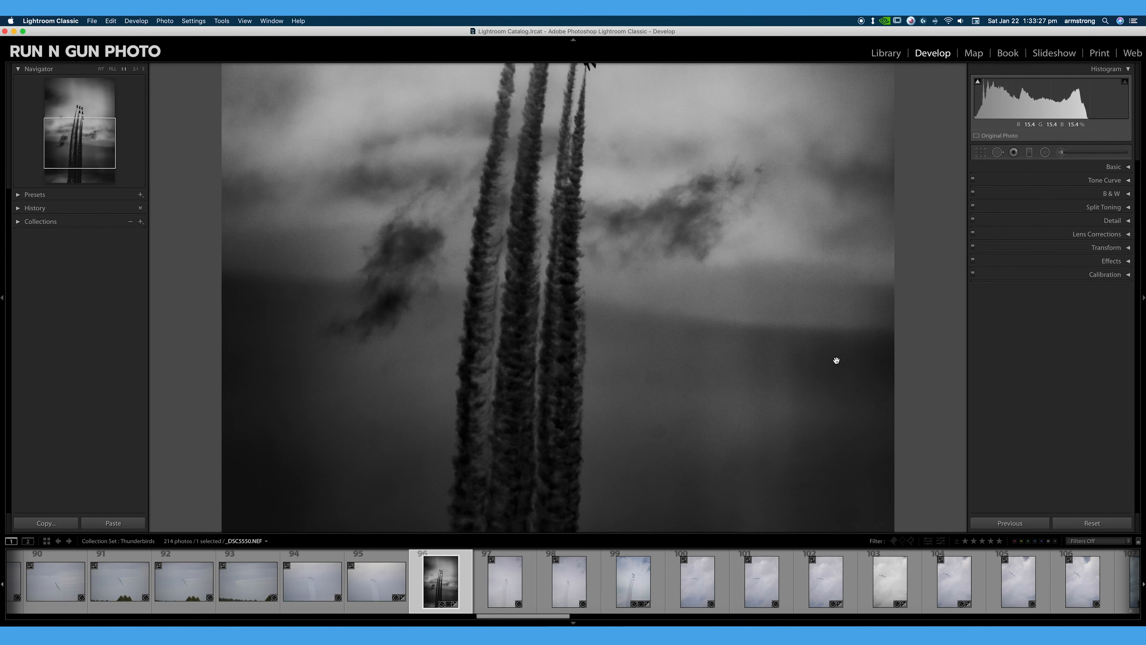